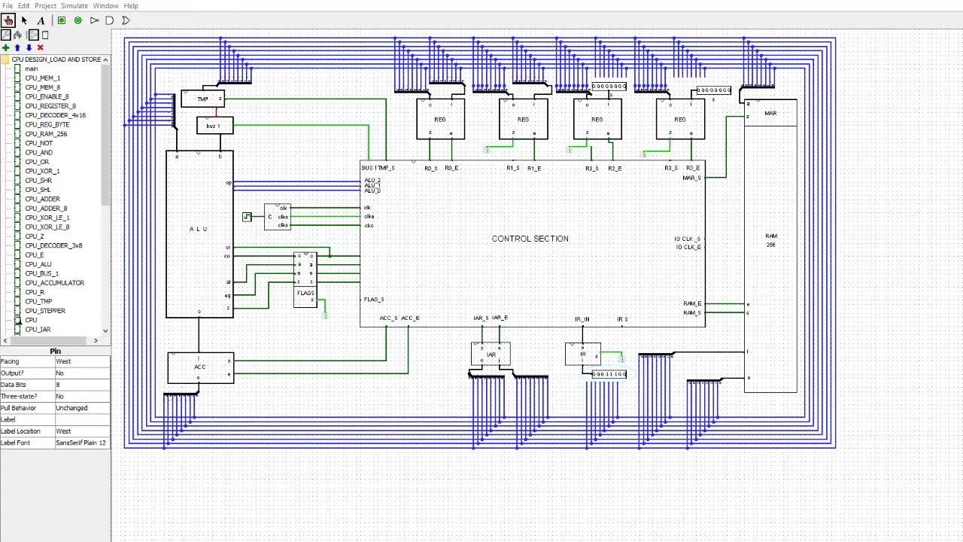
# - Reset the simulation of the CPU circuit
pyautogui.click(73, 5)
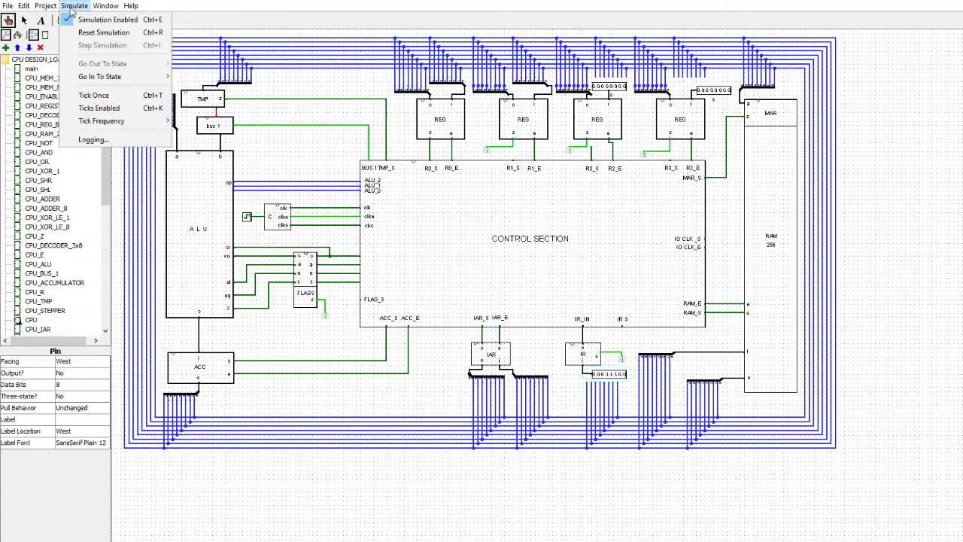
pyautogui.click(87, 31)
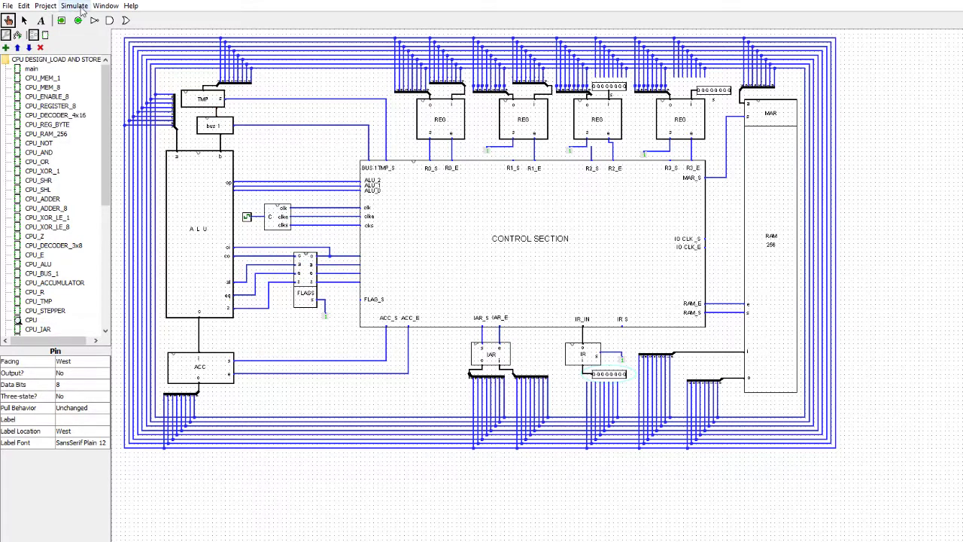
pyautogui.click(82, 8)
pyautogui.press('Escape')
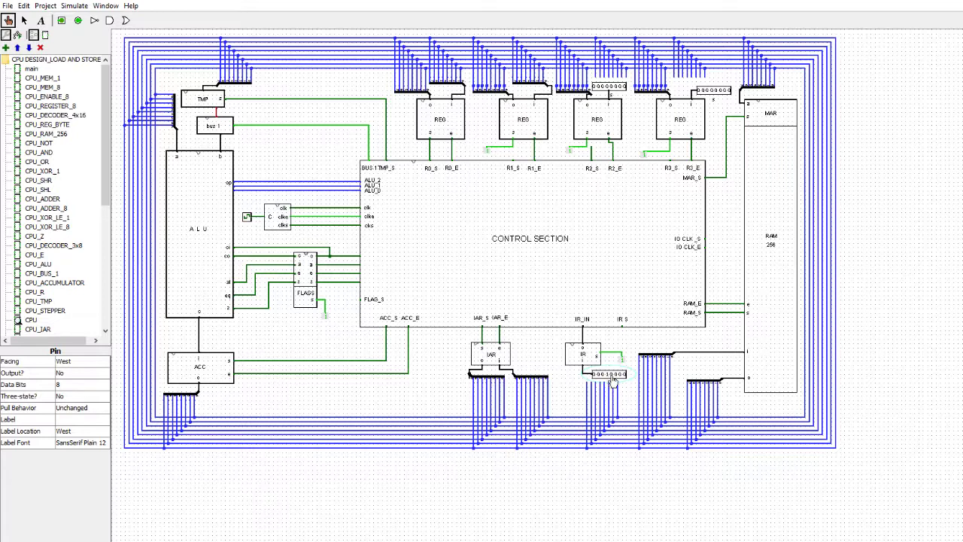
# - Set the 8-bit input pin of register R3 to 11111111
pyautogui.click(613, 374)
pyautogui.click(729, 97)
pyautogui.click(705, 96)
pyautogui.click(702, 95)
pyautogui.click(698, 96)
# - Set the IR input pin to 00011110 and register R2's input pin to 01010101
pyautogui.click(619, 382)
pyautogui.click(624, 380)
pyautogui.click(625, 91)
pyautogui.click(615, 88)
pyautogui.click(604, 88)
# - Advance the clock to stepper step 4 and open the live CPU_CONTROL SECTION subcircuit
pyautogui.click(247, 220)
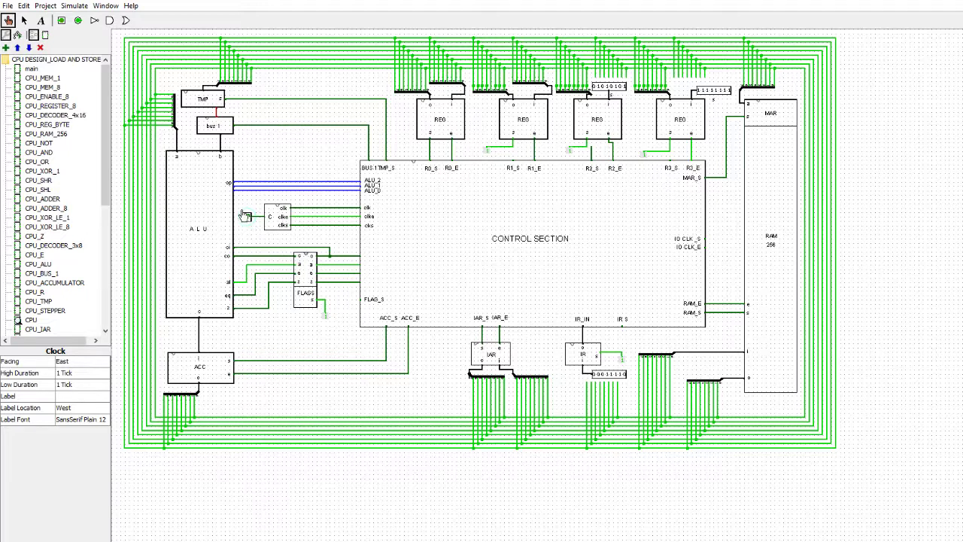
pyautogui.rightClick(519, 260)
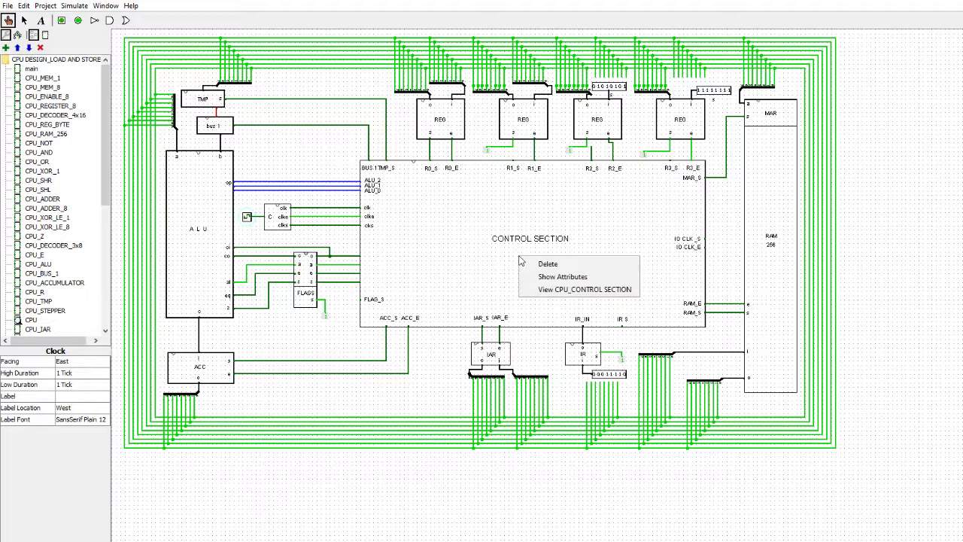
pyautogui.click(570, 290)
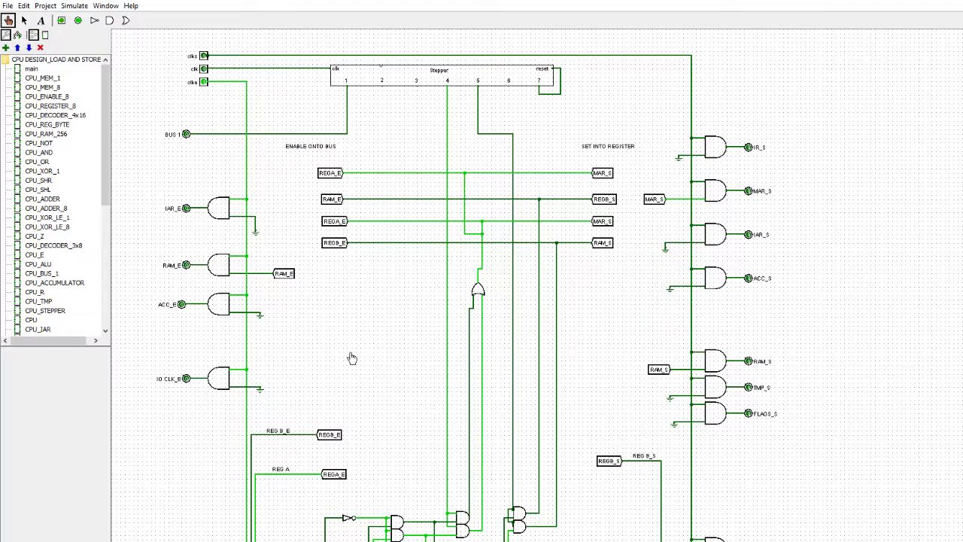
# - Examine the control section from its 3x8 instruction decoder up to the stepper's step 4 line and the REGA_E and MAR_S tunnels
pyautogui.scroll(-3, 353, 358)
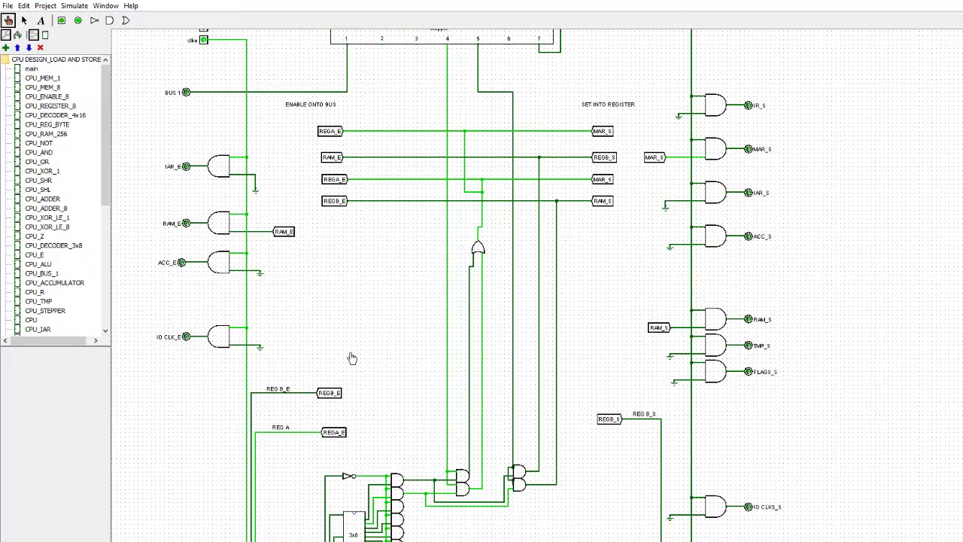
pyautogui.scroll(-3, 352, 358)
pyautogui.scroll(-2, 352, 358)
pyautogui.scroll(-3, 352, 358)
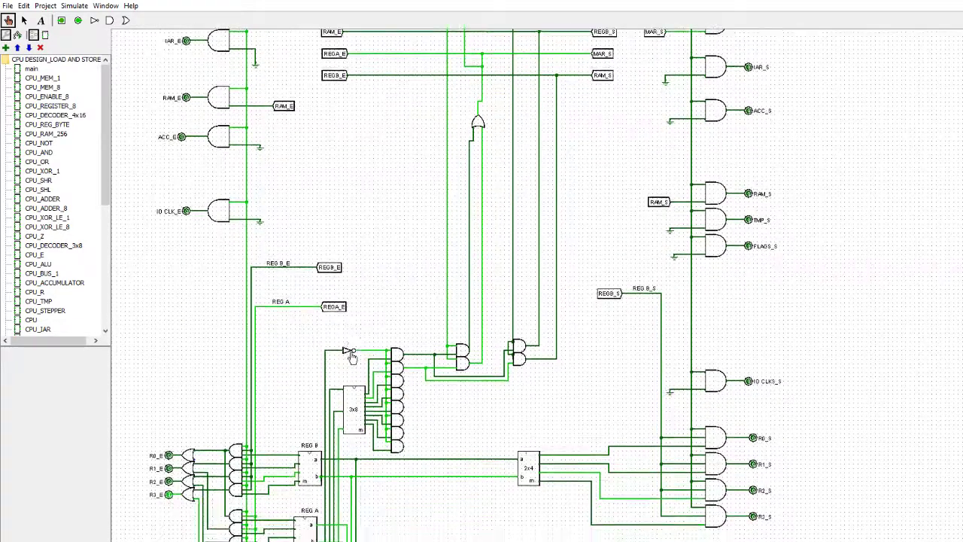
pyautogui.scroll(-3, 352, 358)
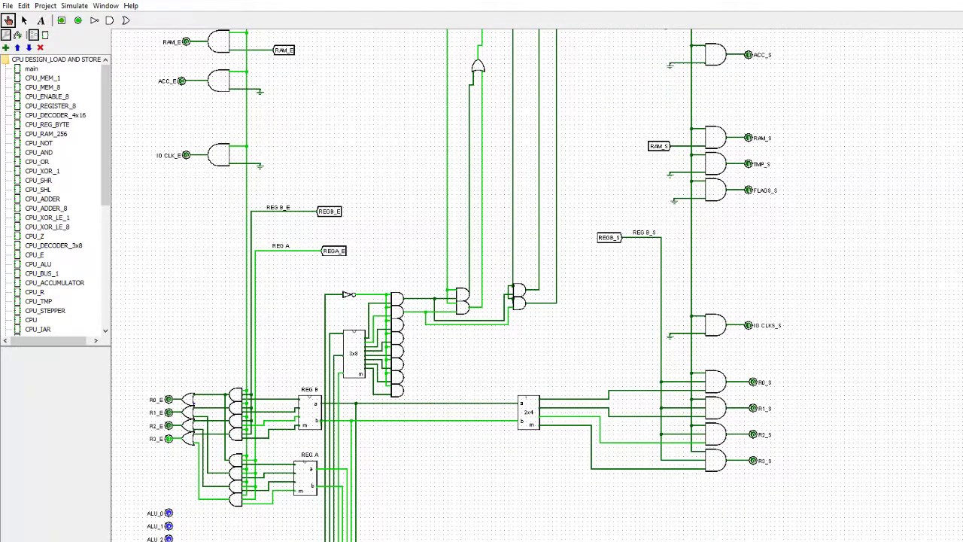
pyautogui.keyDown('ctrl'); pyautogui.scroll(-2, 124, 481); pyautogui.keyUp('ctrl')
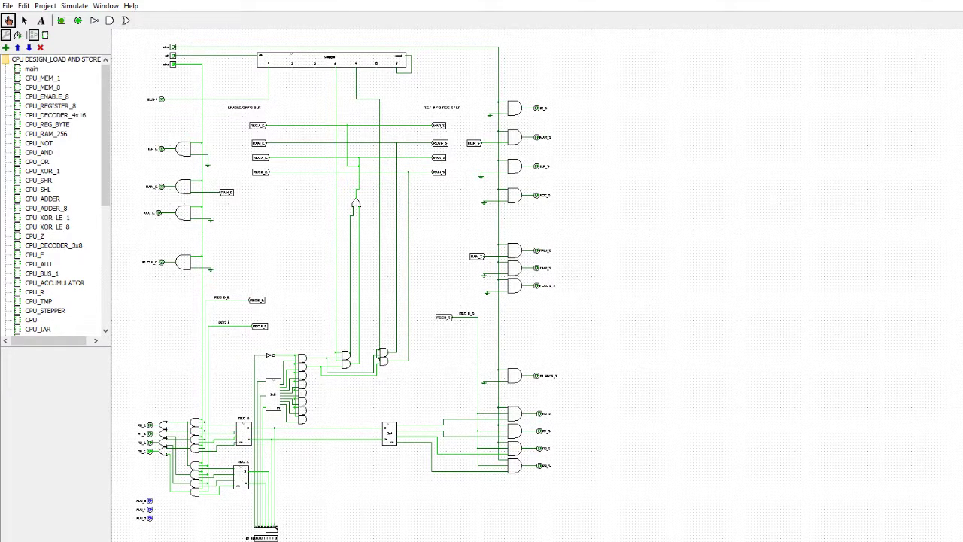
pyautogui.scroll(2, 430, 479)
pyautogui.scroll(1, 470, 449)
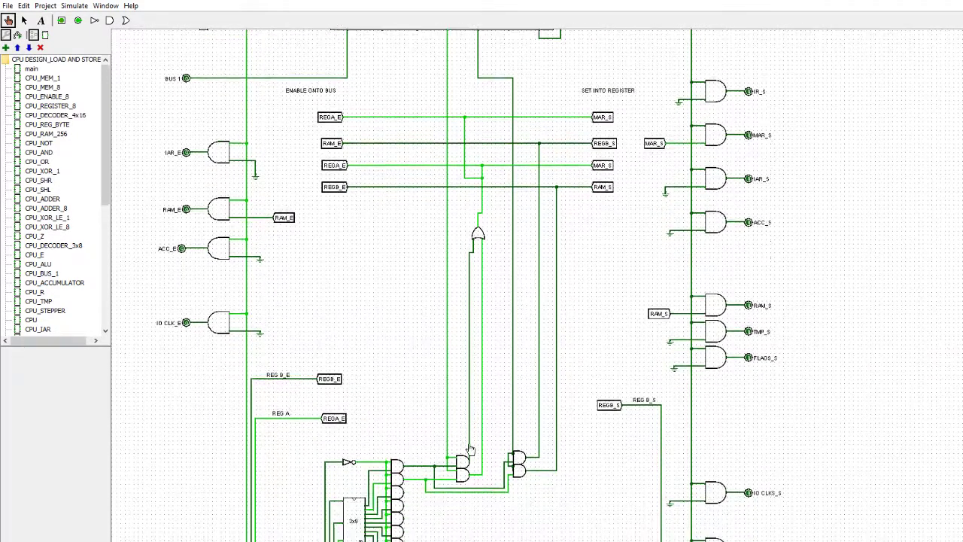
pyautogui.scroll(4, 452, 307)
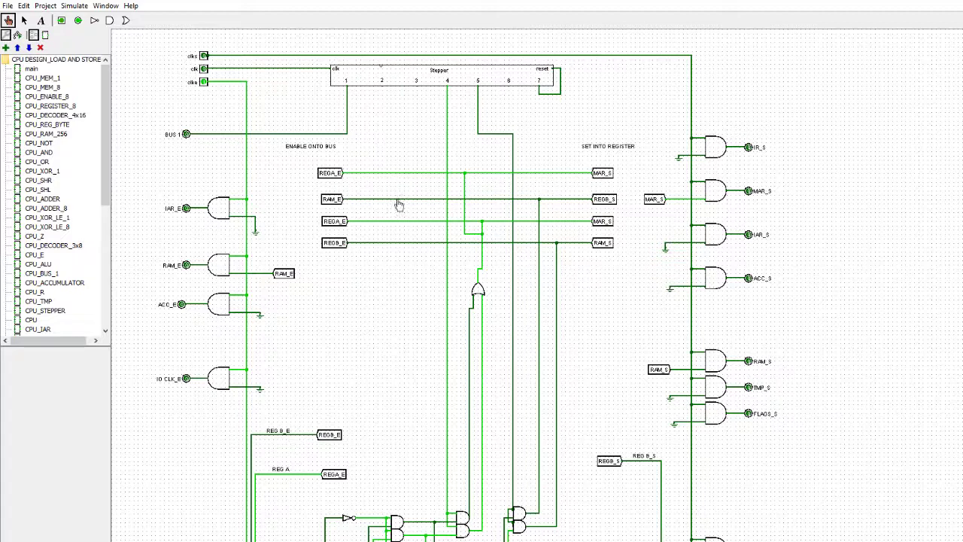
# - Trace the REGA_E signal through the REG A decoder and its gates to the R3_E output
pyautogui.scroll(-3, 380, 211)
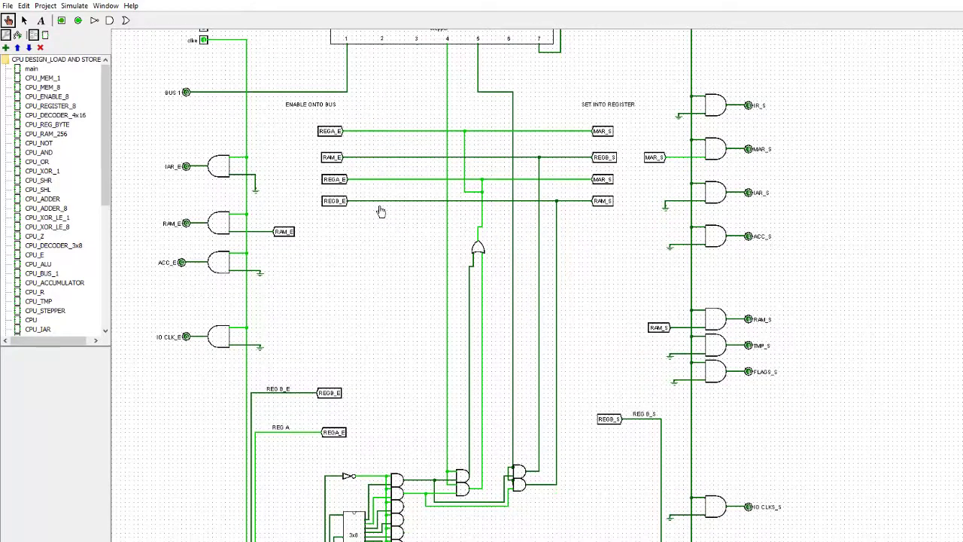
pyautogui.scroll(-9, 381, 211)
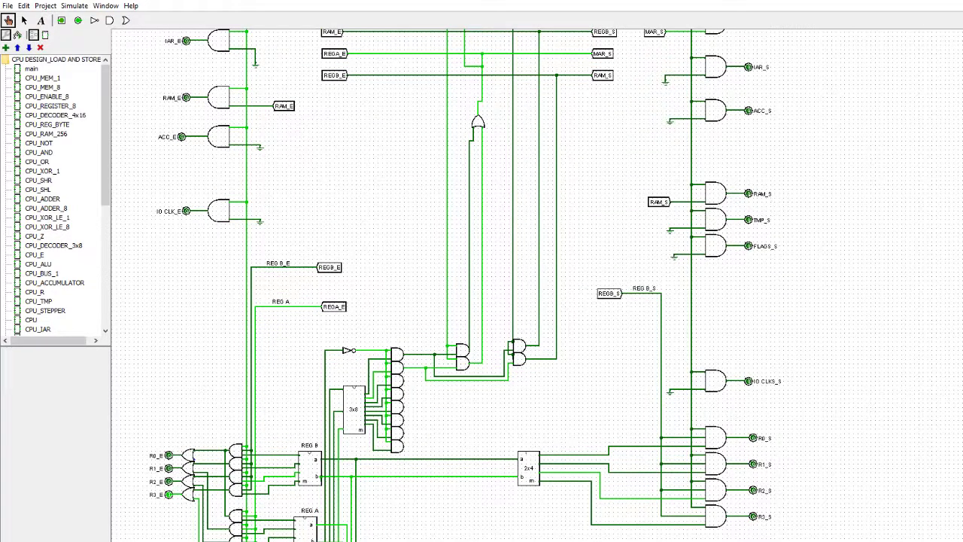
pyautogui.scroll(-4, 258, 516)
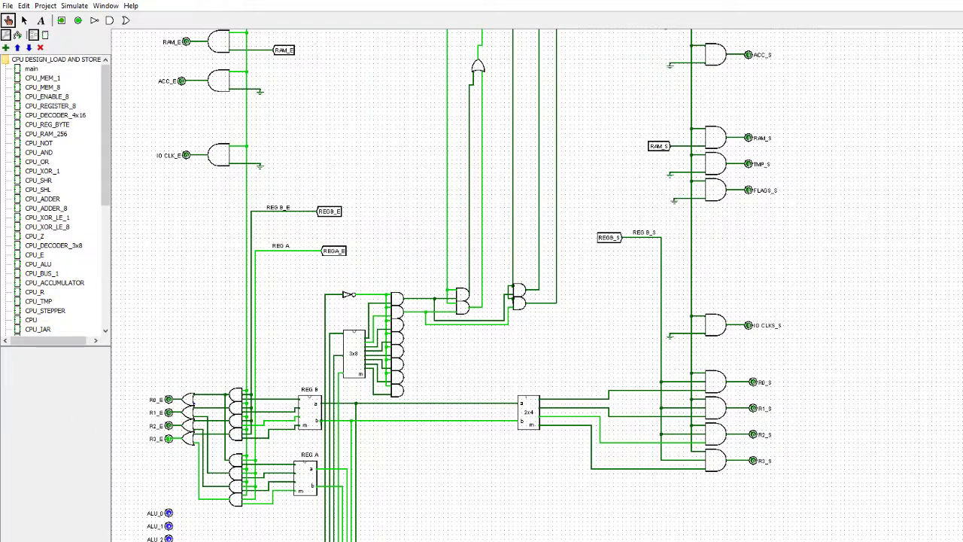
pyautogui.hotkey('ctrl', '-')
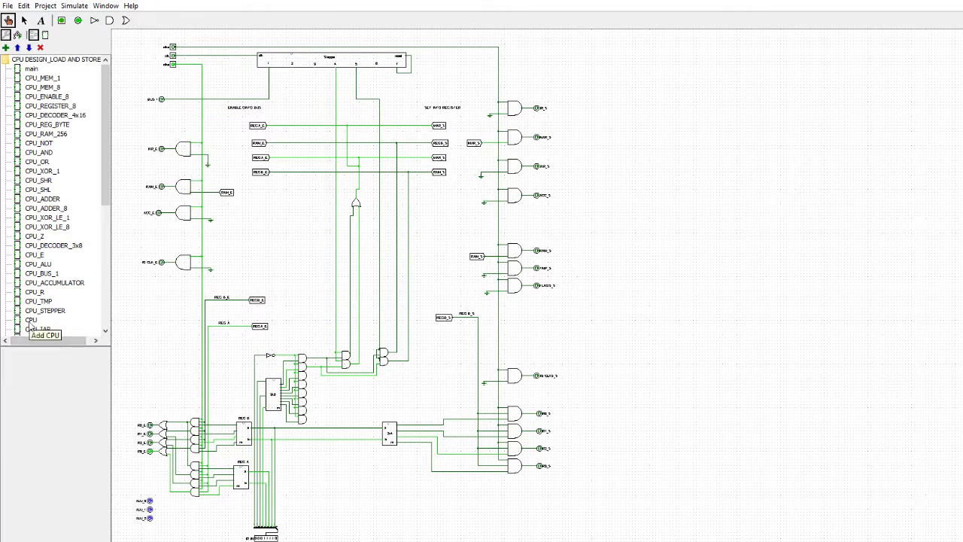
pyautogui.scroll(2, 527, 301)
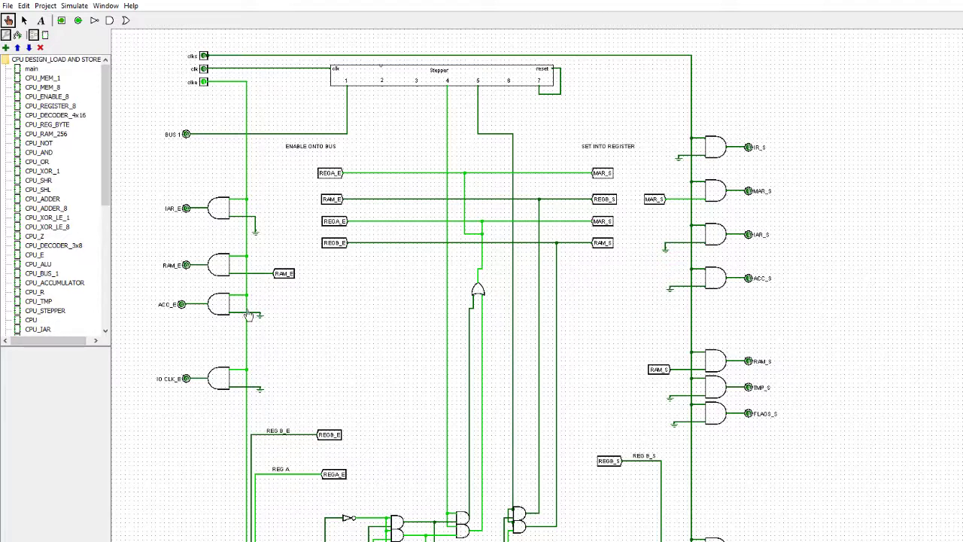
pyautogui.scroll(-6, 208, 389)
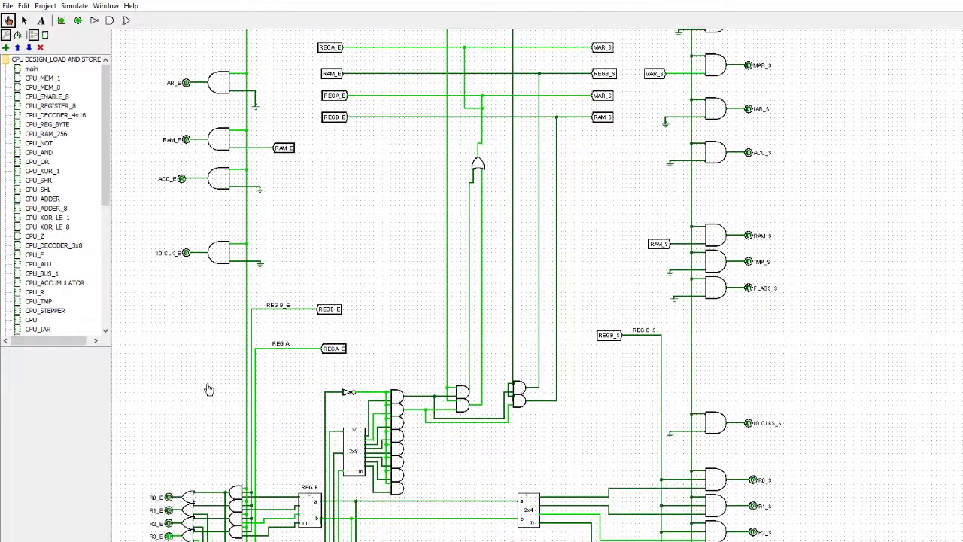
pyautogui.scroll(-1, 208, 389)
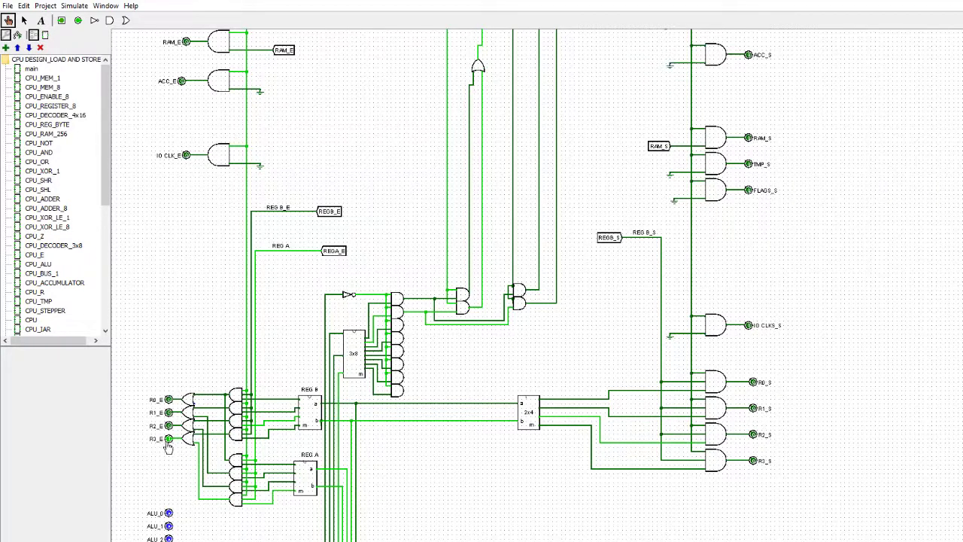
# - Check the registers in the CPU circuit, and reopen the control section to view its decoder and register selection logic
pyautogui.doubleClick(30, 321)
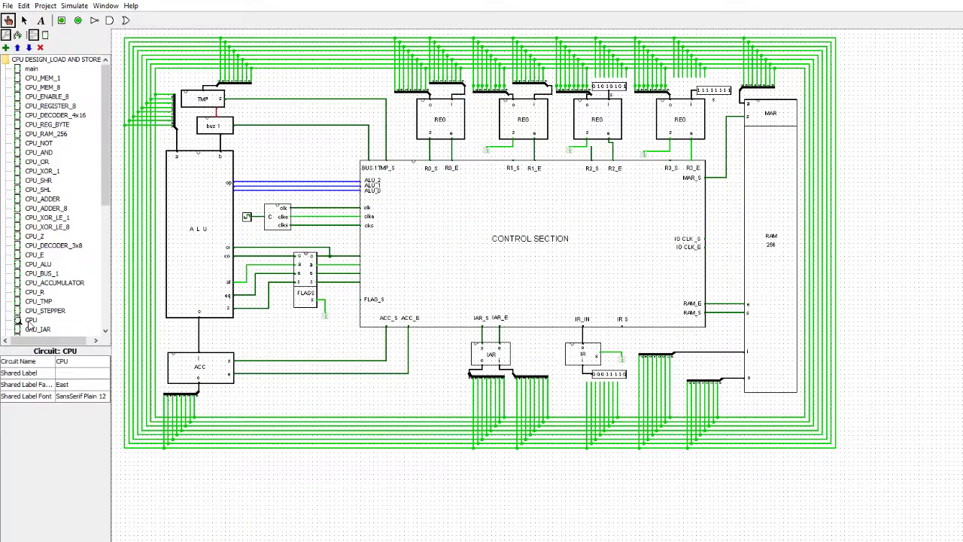
pyautogui.rightClick(485, 237)
pyautogui.click(490, 267)
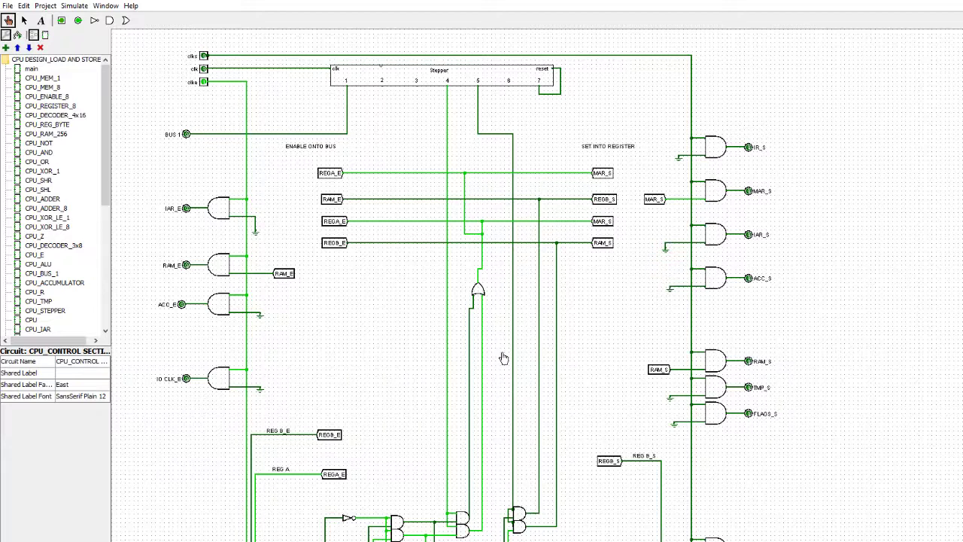
pyautogui.scroll(-5, 409, 424)
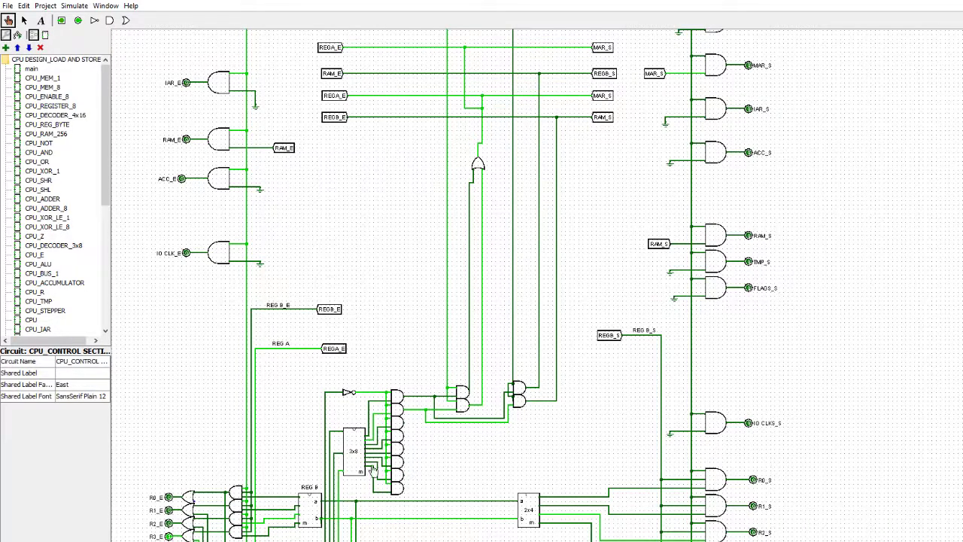
# - Go back to the CPU circuit and reopen the control section to check the MAR_S output gate
pyautogui.doubleClick(30, 324)
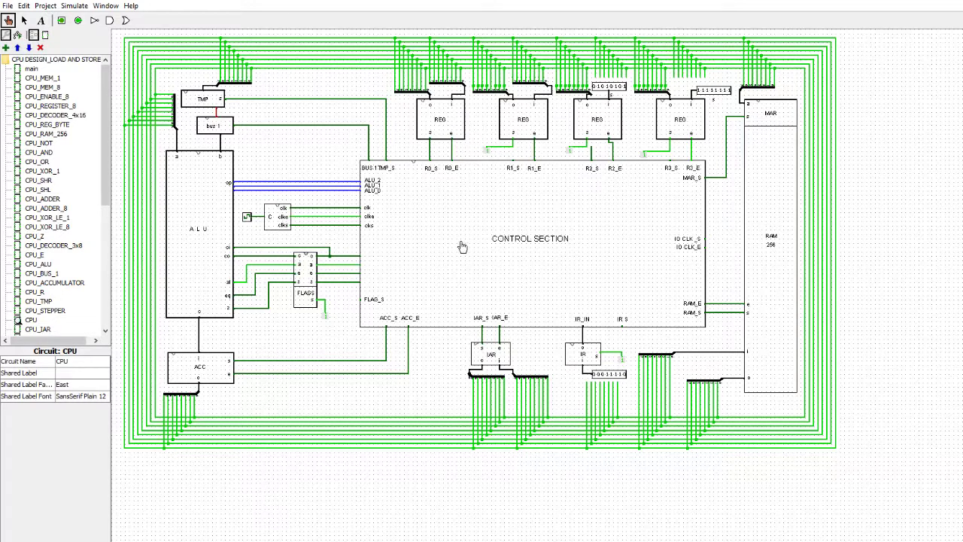
pyautogui.rightClick(556, 222)
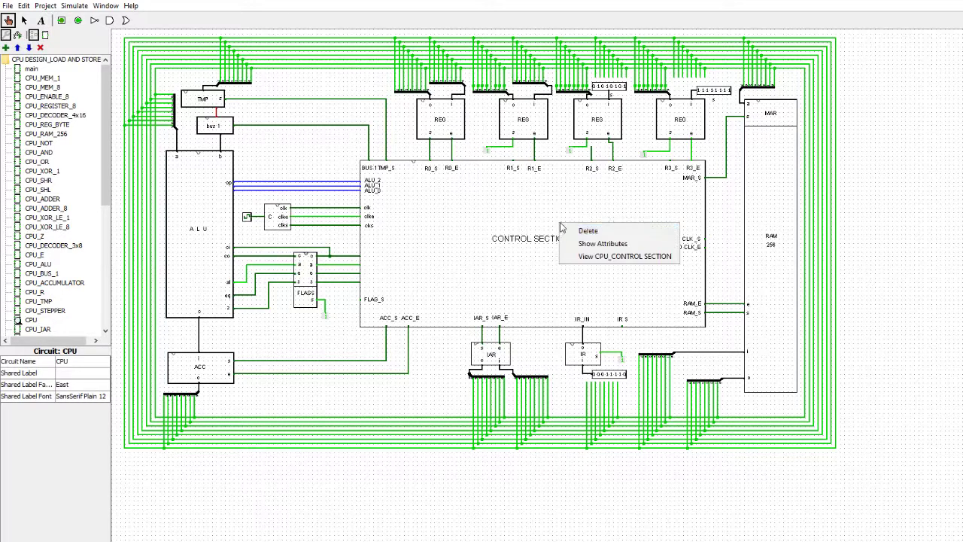
pyautogui.click(584, 259)
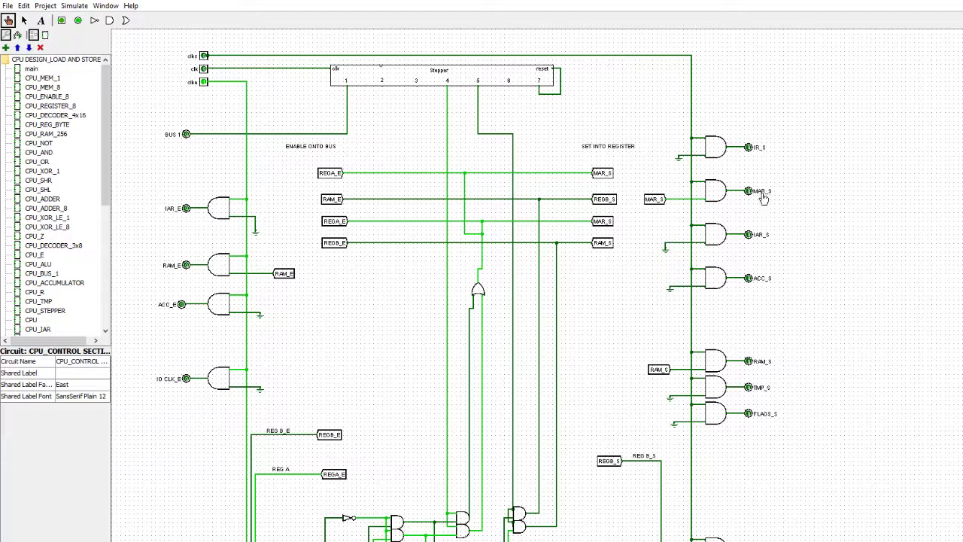
# - From the CPU circuit, open the RAM 256 subcircuit and inspect its CPU_MEM_8 address register before the clock advances
pyautogui.doubleClick(32, 324)
pyautogui.rightClick(761, 155)
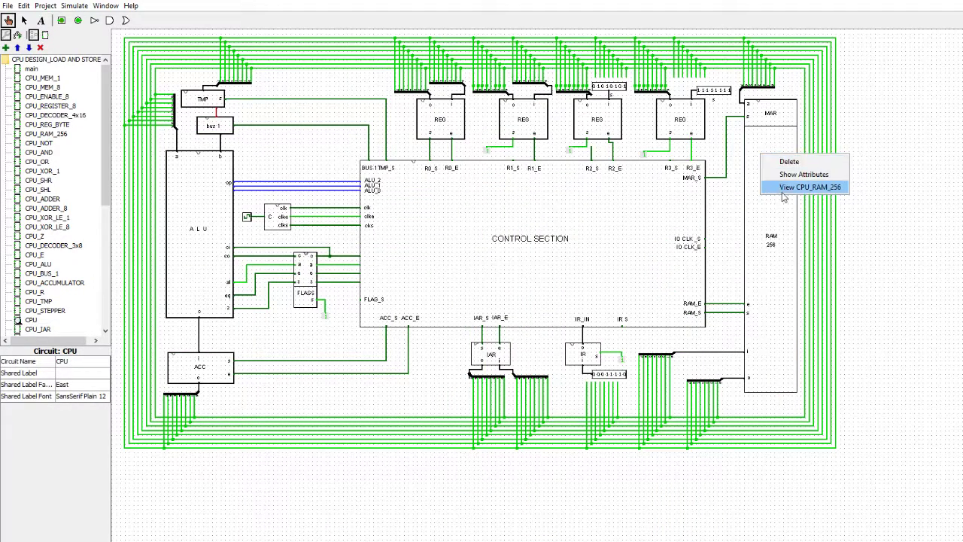
pyautogui.click(797, 186)
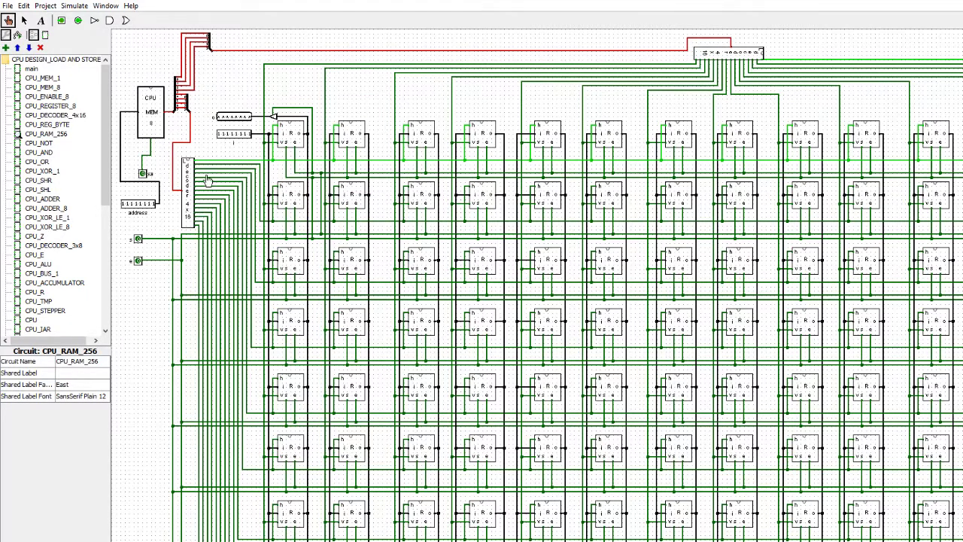
pyautogui.rightClick(153, 122)
pyautogui.click(170, 157)
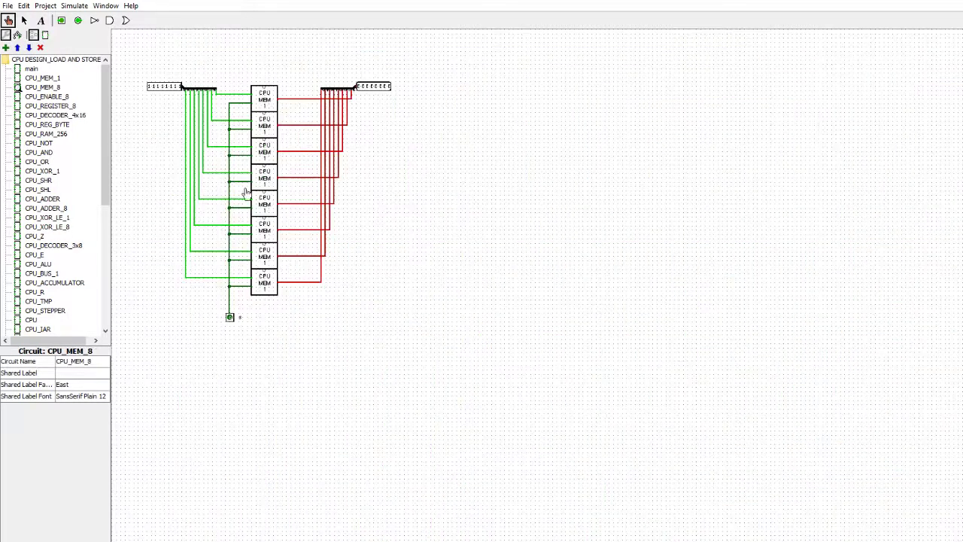
# - Advance the clock in the CPU circuit and inspect the RAM's CPU_MEM_8 address register again
pyautogui.doubleClick(31, 320)
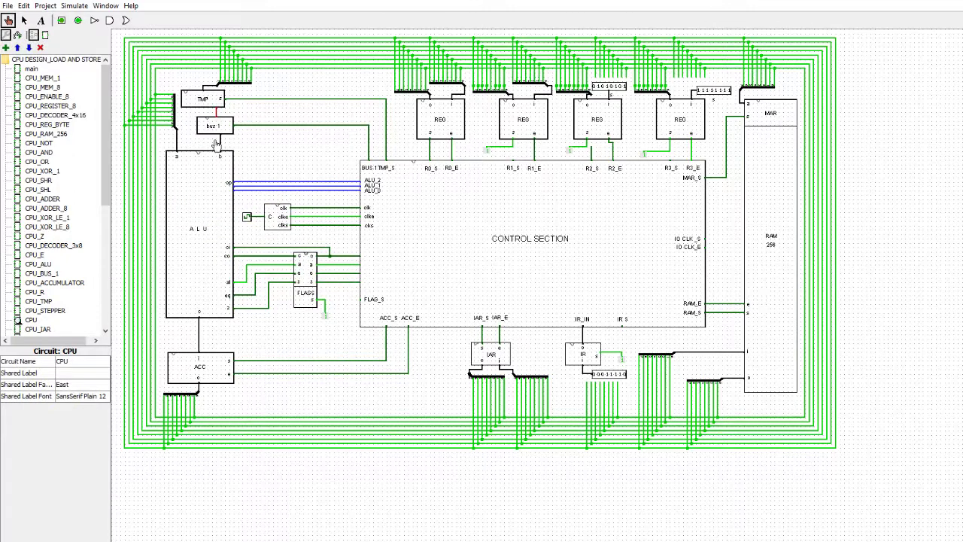
pyautogui.click(247, 218)
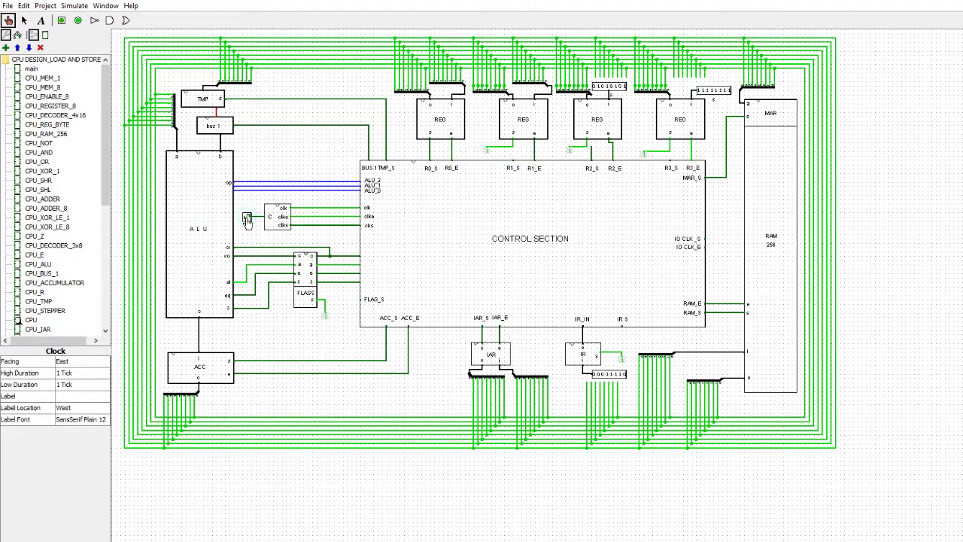
pyautogui.rightClick(766, 175)
pyautogui.click(788, 203)
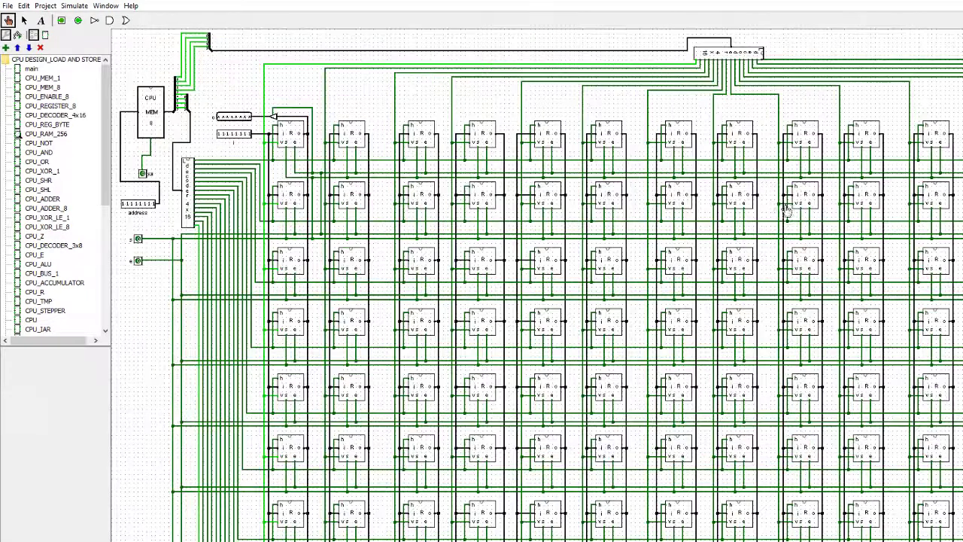
pyautogui.rightClick(146, 134)
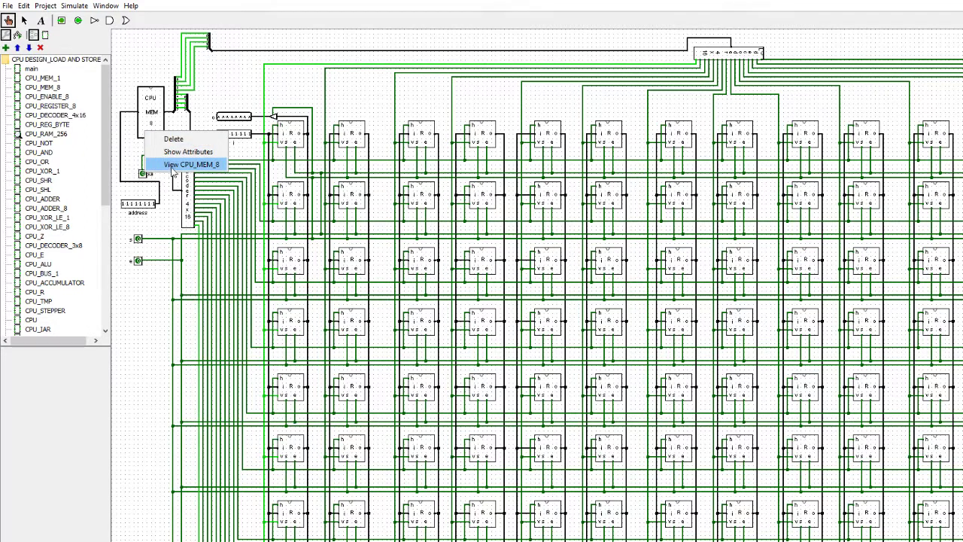
pyautogui.click(181, 164)
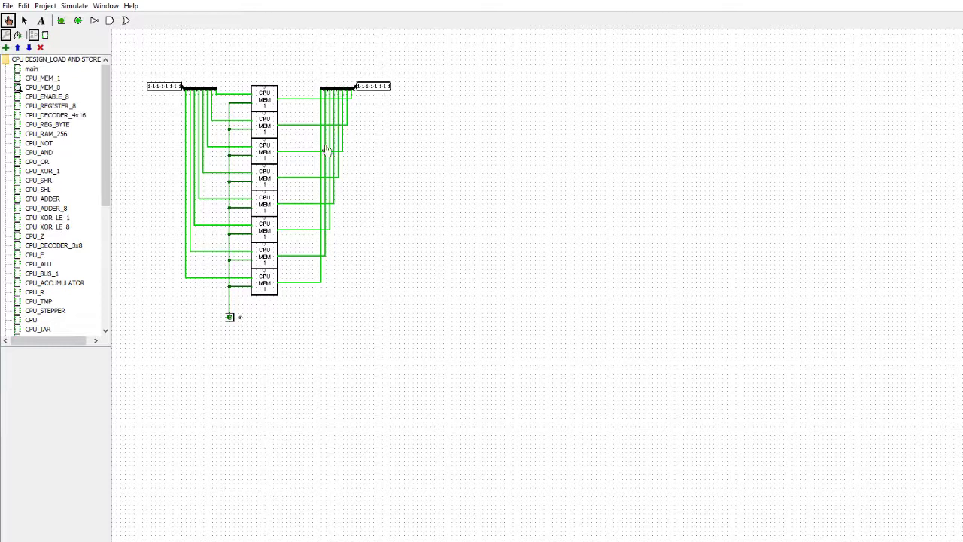
# - Return to the CPU circuit and open the RAM 256 subcircuit to view the addressed row and column lines
pyautogui.doubleClick(31, 321)
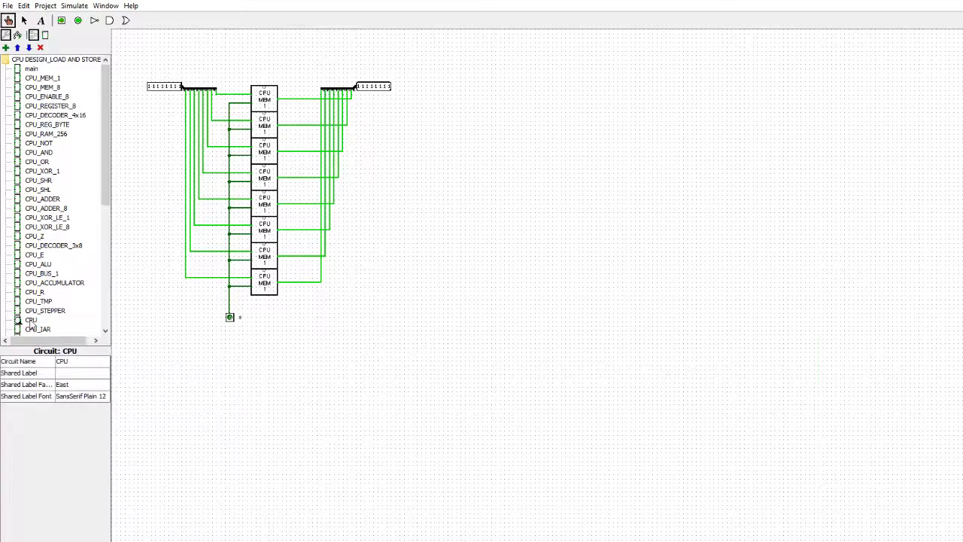
pyautogui.rightClick(766, 179)
pyautogui.click(786, 212)
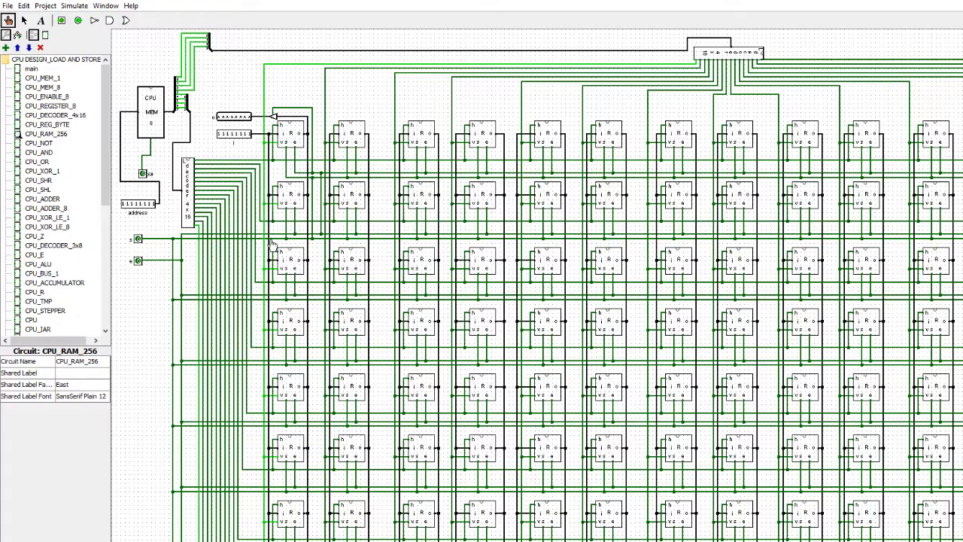
# - Trace the active column line down the RAM 256 grid to the addressed register cell in the last row
pyautogui.scroll(-10, 265, 198)
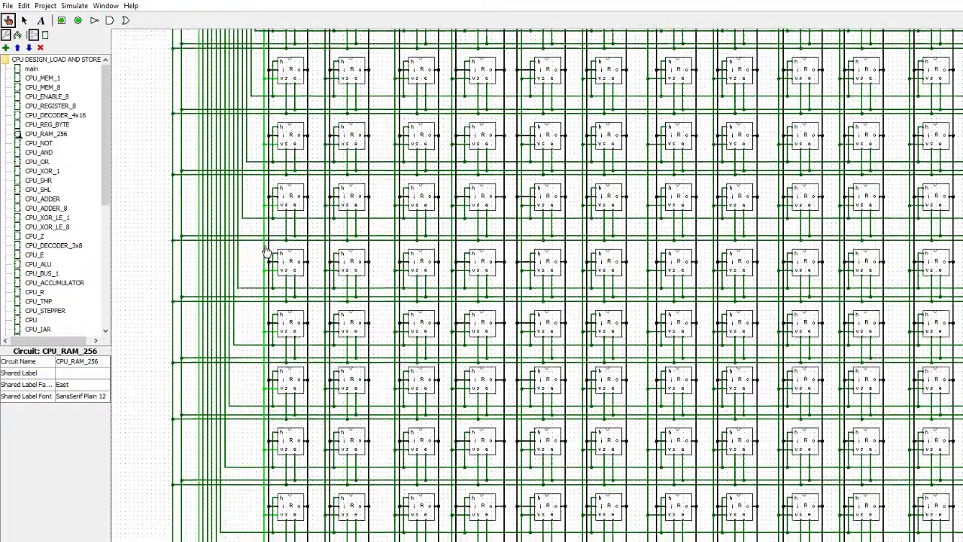
pyautogui.scroll(-5, 265, 251)
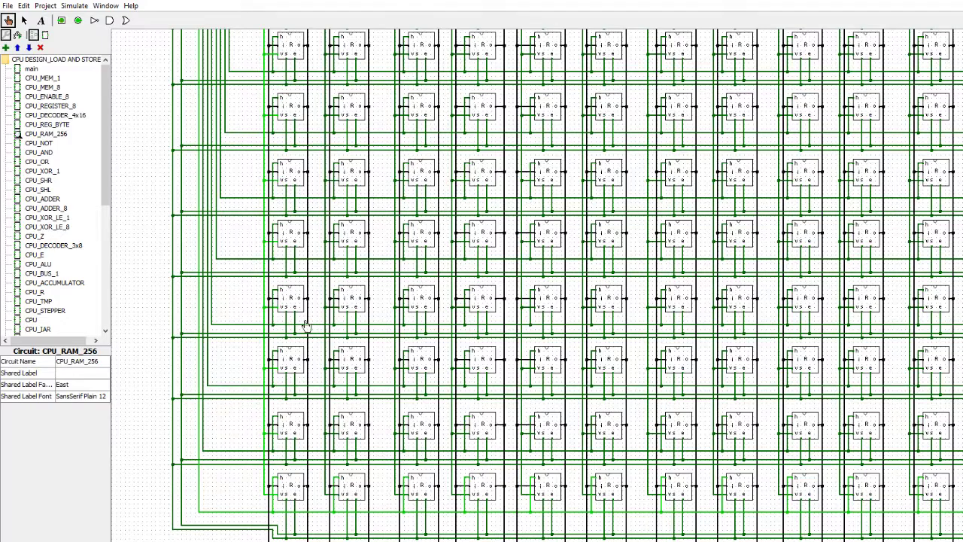
pyautogui.scroll(10, 286, 251)
pyautogui.scroll(5, 287, 240)
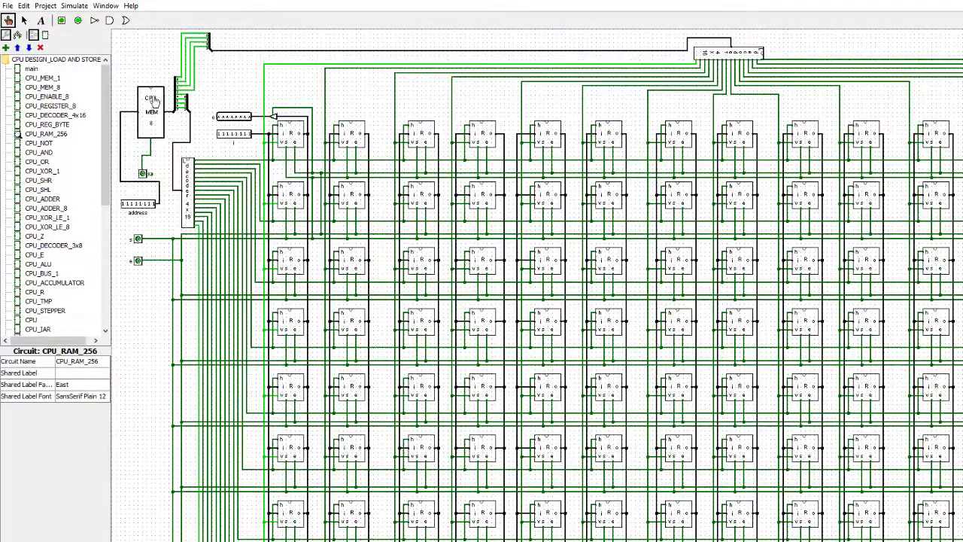
# - Go back to the CPU circuit and open the control section to examine the step 5 gates feeding REGB_E and RAM_S
pyautogui.doubleClick(30, 320)
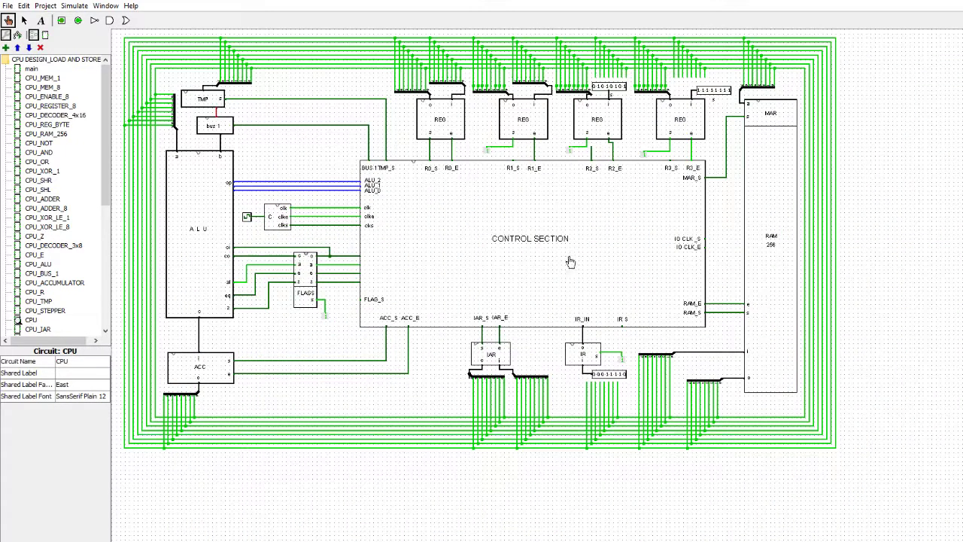
pyautogui.rightClick(586, 202)
pyautogui.click(606, 238)
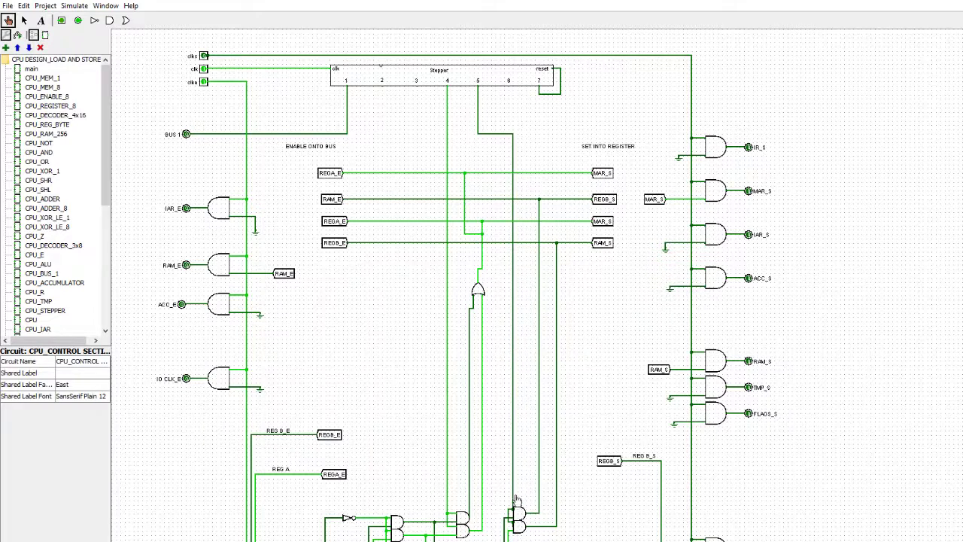
pyautogui.scroll(-1, 518, 493)
pyautogui.scroll(-1, 518, 516)
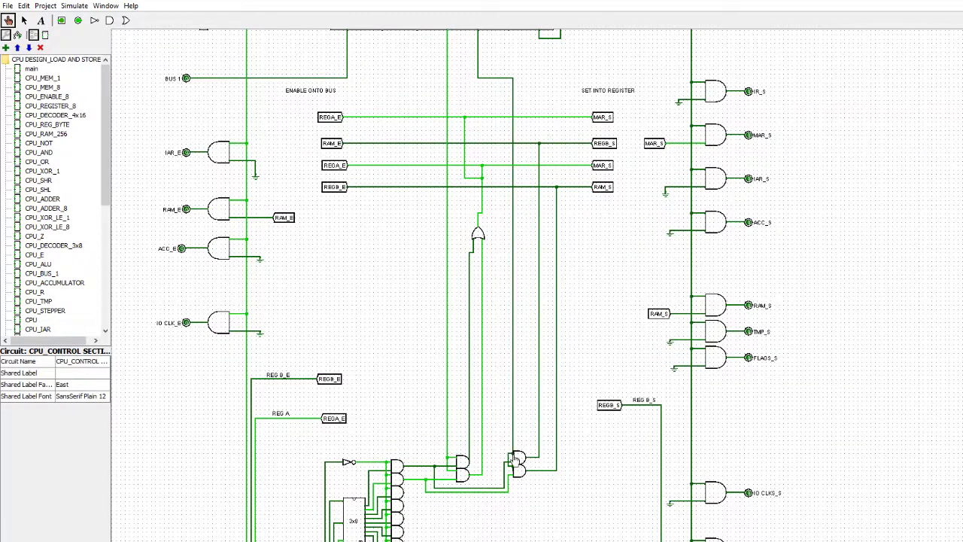
pyautogui.moveTo(553, 462); pyautogui.dragTo(556, 425)
pyautogui.scroll(-2, 379, 348)
pyautogui.scroll(-3, 379, 348)
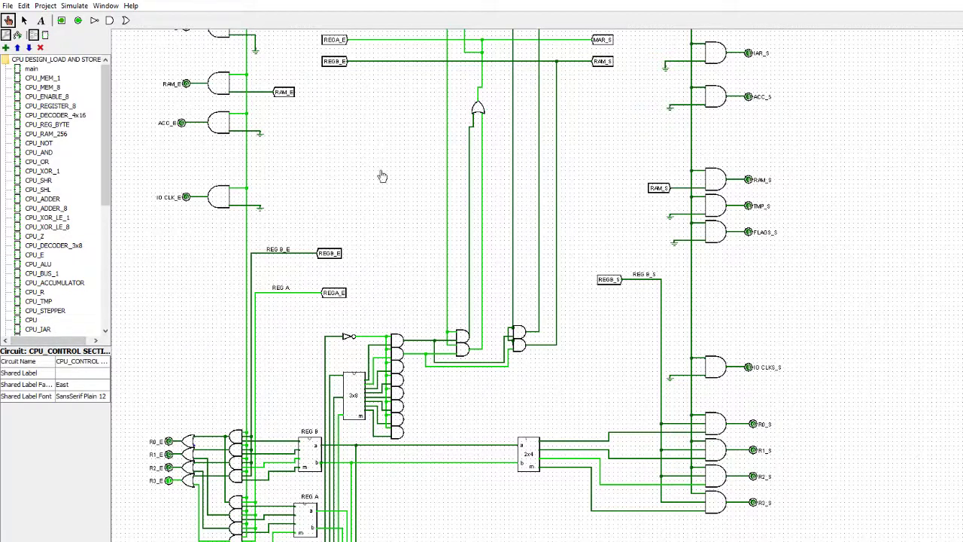
# - Return to the CPU circuit and advance the clock four times to enable R2 onto the bus and pulse RAM_S
pyautogui.doubleClick(31, 320)
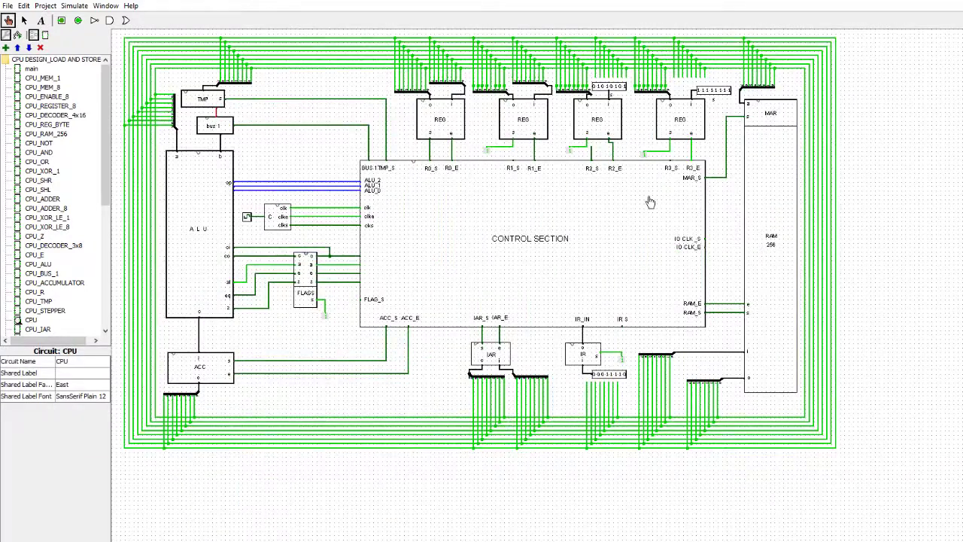
pyautogui.click(247, 219)
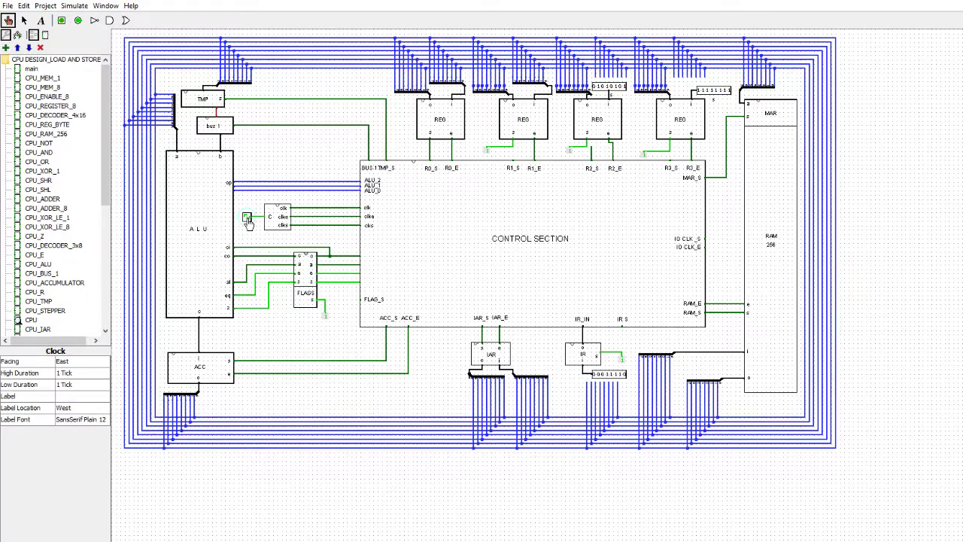
pyautogui.click(247, 219)
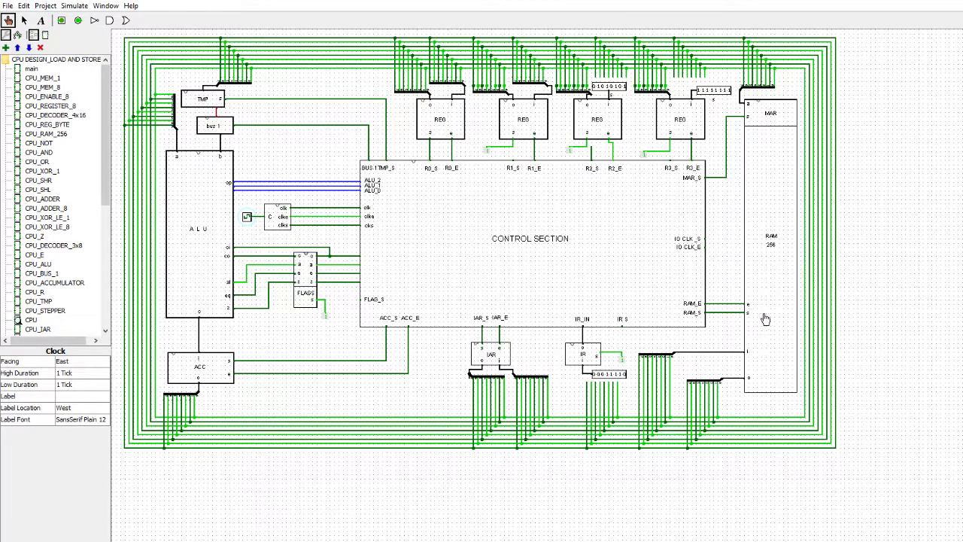
pyautogui.click(246, 220)
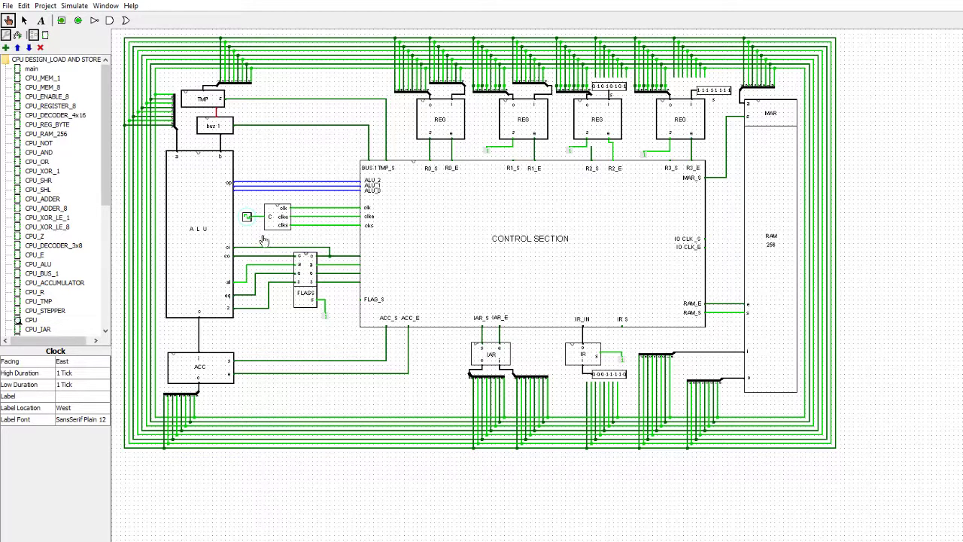
pyautogui.click(247, 220)
# - Open the RAM 256 subcircuit and view the CPU_REG_BYTE cell in the first column of the last row
pyautogui.rightClick(771, 183)
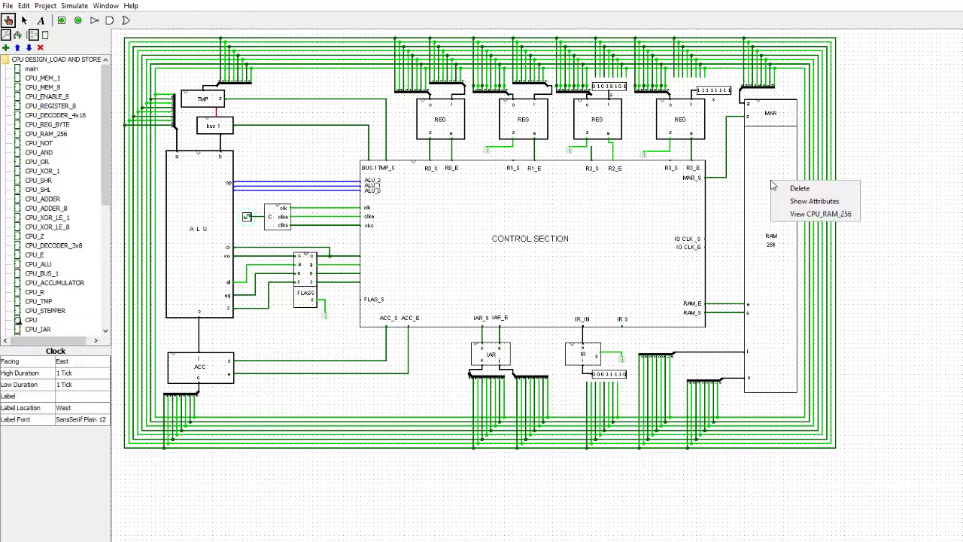
pyautogui.click(792, 214)
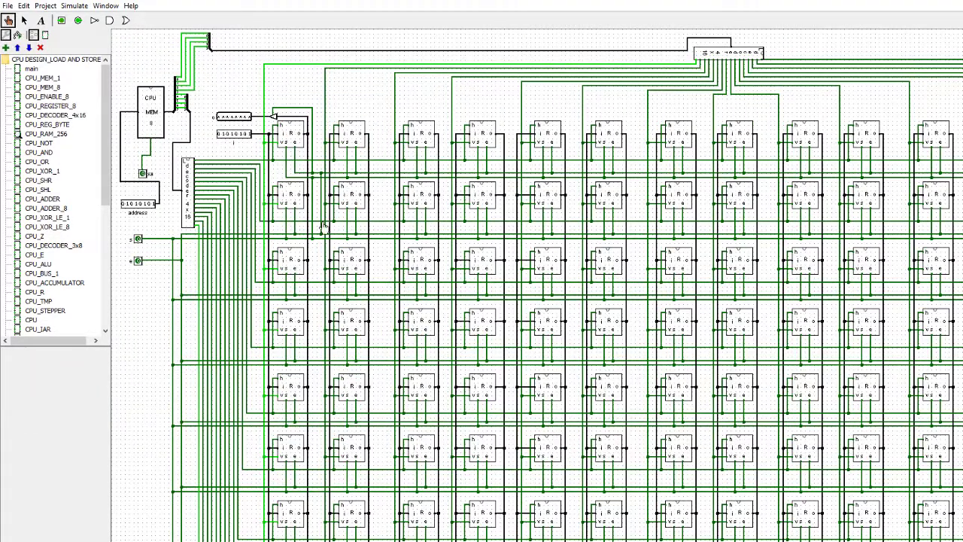
pyautogui.scroll(-10, 325, 218)
pyautogui.scroll(-6, 271, 368)
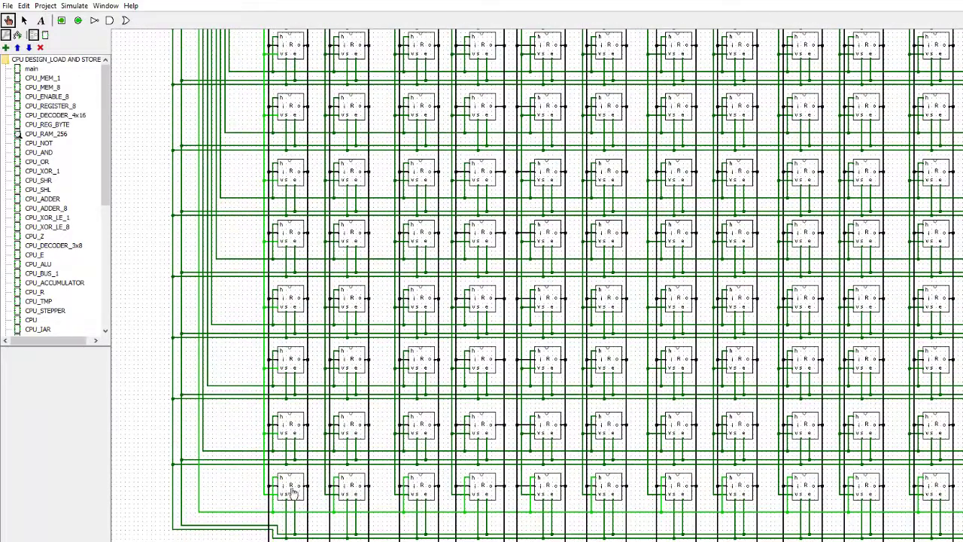
pyautogui.rightClick(293, 489)
pyautogui.click(325, 521)
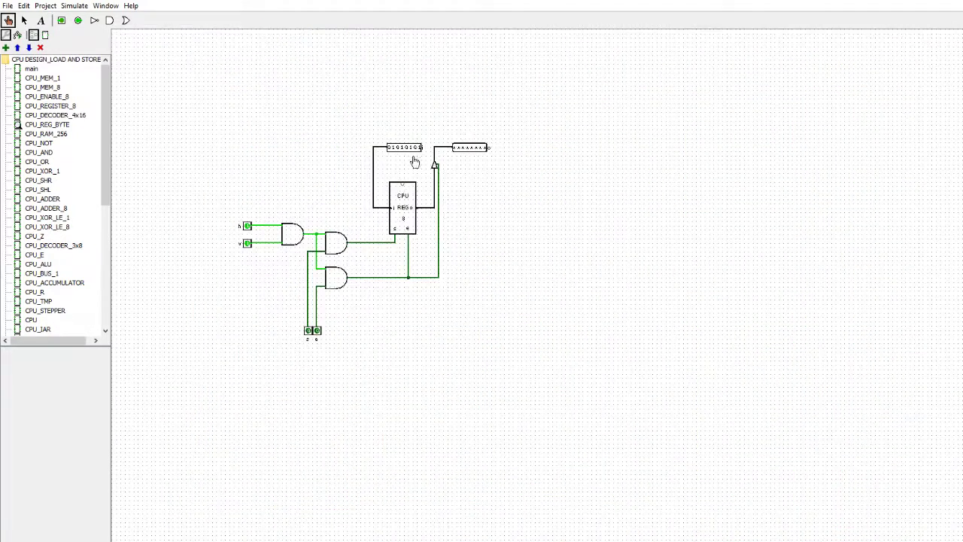
# - Open the cell's CPU_REGISTER_8 and its CPU_MEM_8 to inspect the stored byte
pyautogui.rightClick(406, 203)
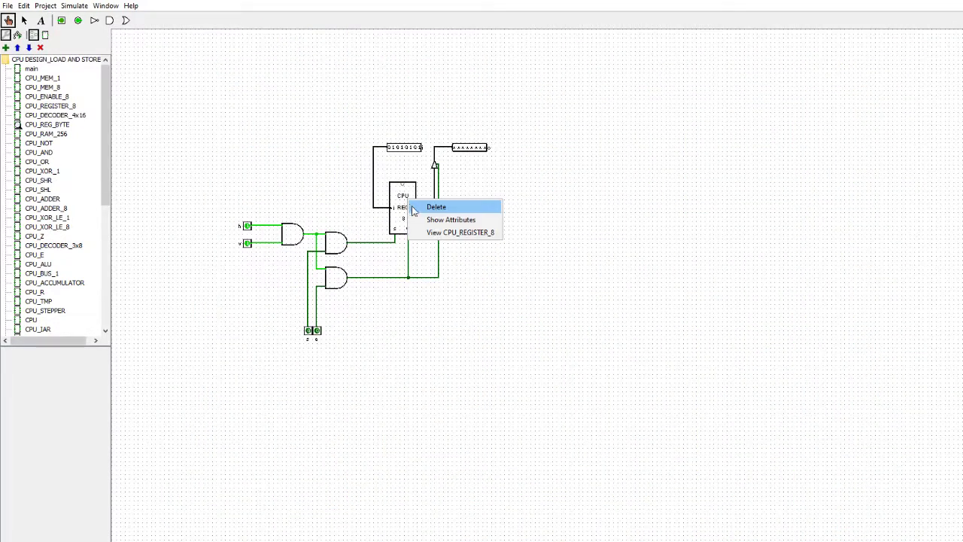
pyautogui.click(423, 233)
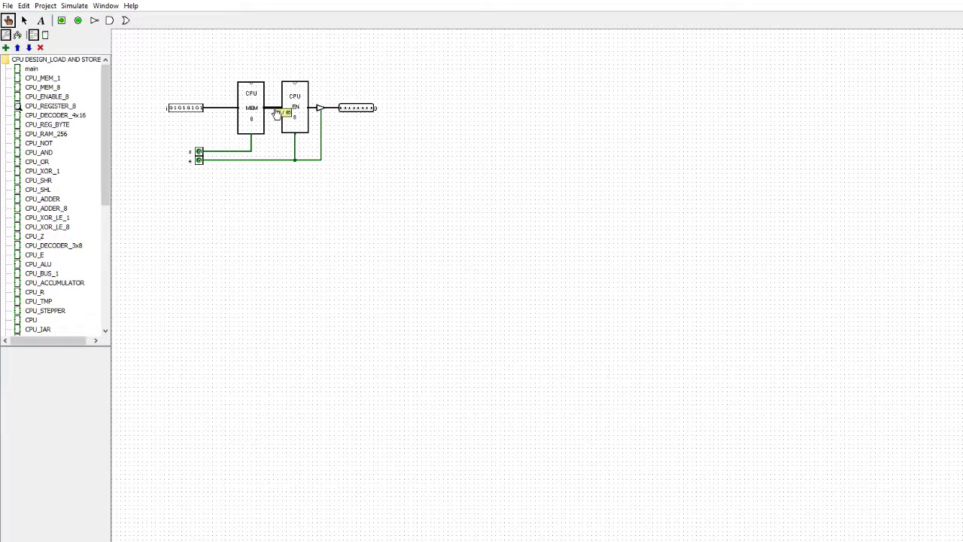
pyautogui.rightClick(253, 128)
pyautogui.click(294, 158)
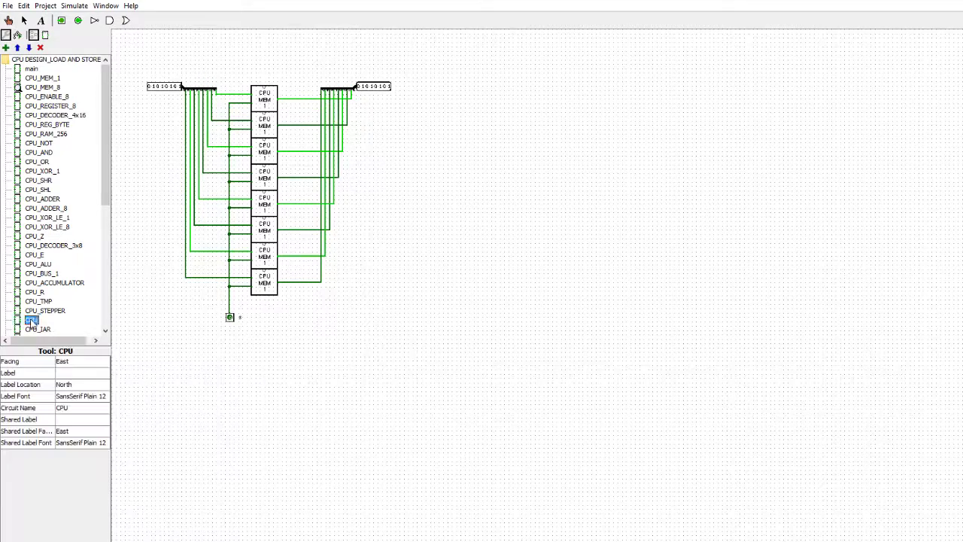
# - Return to the CPU circuit, advance the clock twice, and open the control section to check the stepper
pyautogui.doubleClick(30, 320)
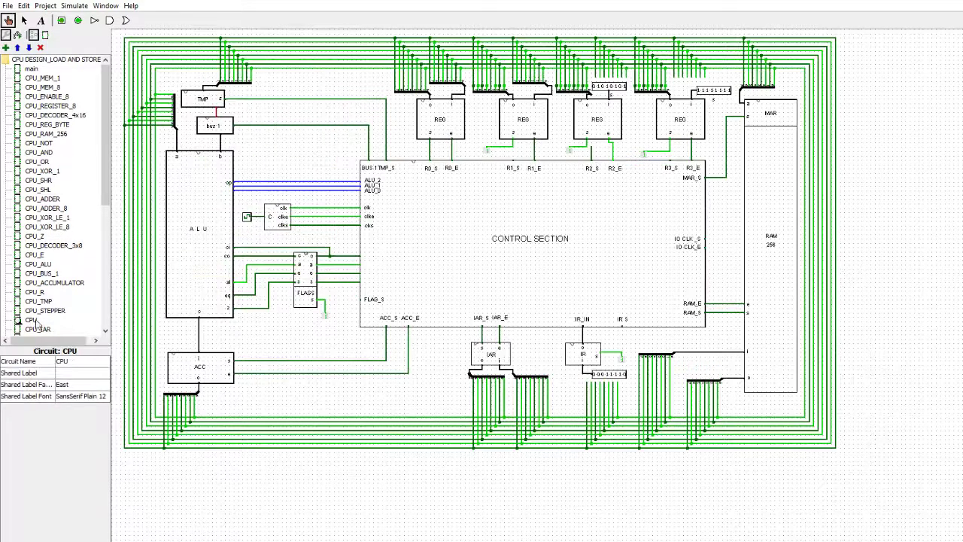
pyautogui.click(247, 218)
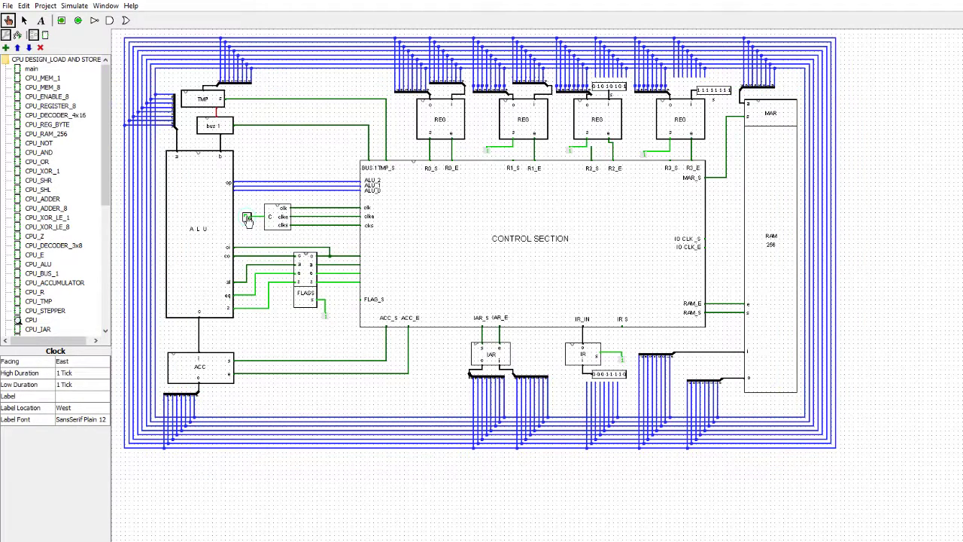
pyautogui.click(247, 218)
pyautogui.rightClick(432, 222)
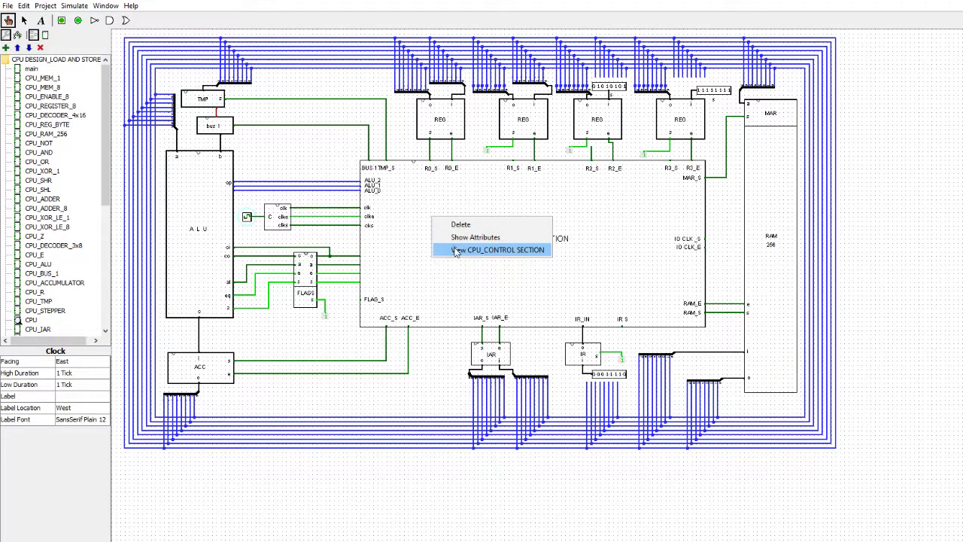
pyautogui.click(455, 248)
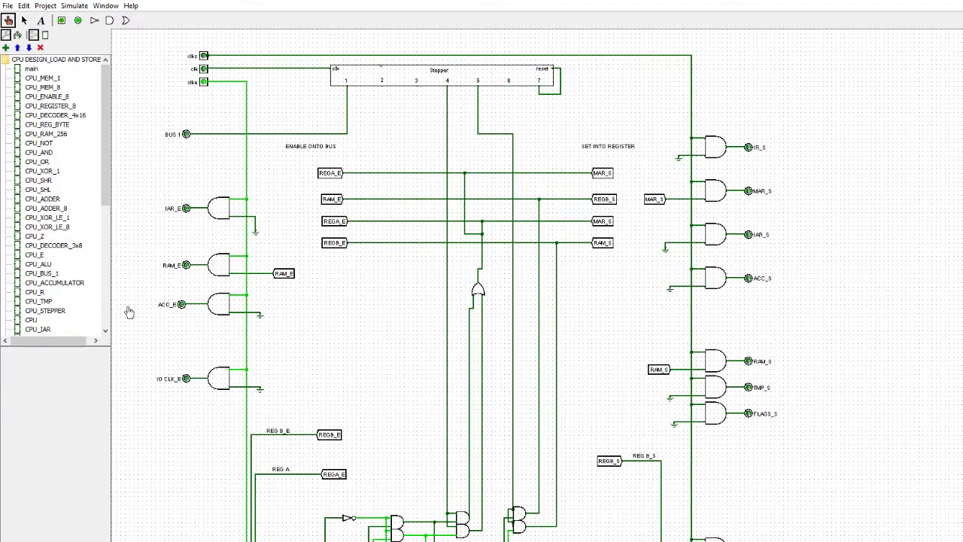
# - From the CPU circuit, reopen the RAM 256 subcircuit and the addressed CPU_REG_BYTE cell to check its input with the bus released
pyautogui.doubleClick(31, 320)
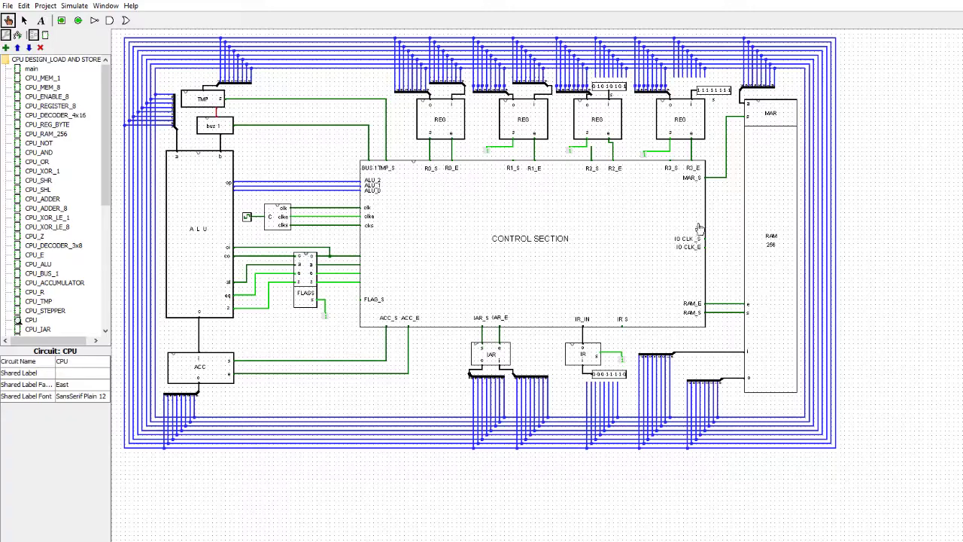
pyautogui.rightClick(754, 206)
pyautogui.click(771, 239)
pyautogui.scroll(-1, 301, 418)
pyautogui.scroll(-10, 301, 418)
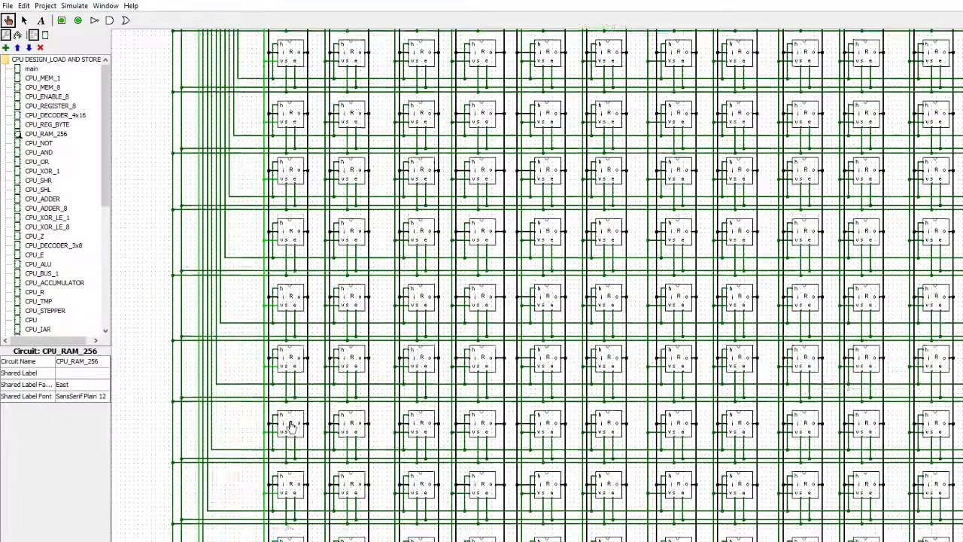
pyautogui.scroll(-2, 288, 431)
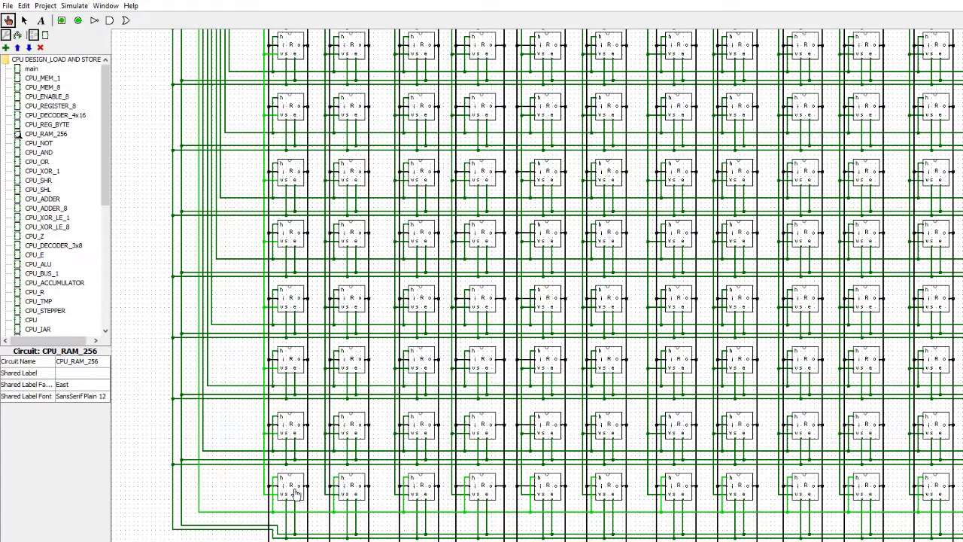
pyautogui.rightClick(296, 491)
pyautogui.click(319, 523)
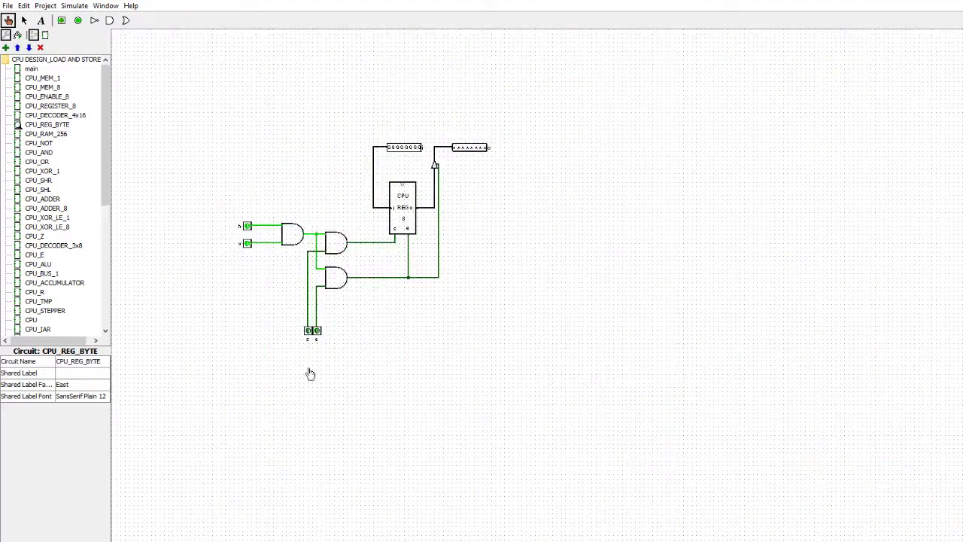
# - View the CPU_MEM_8 inside the cell's CPU_REGISTER_8 to verify that its output retains the stored byte
pyautogui.rightClick(411, 216)
pyautogui.click(432, 249)
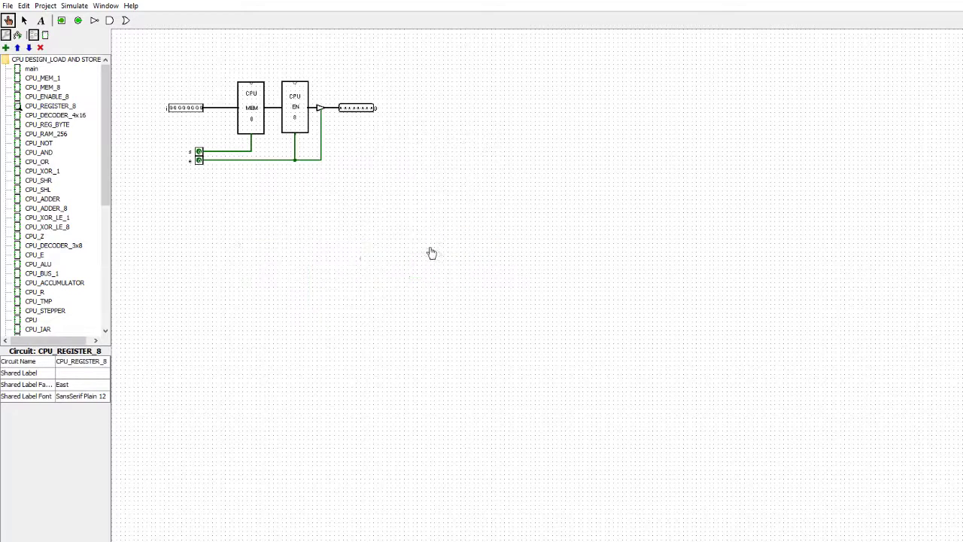
pyautogui.click(265, 124)
pyautogui.rightClick(271, 126)
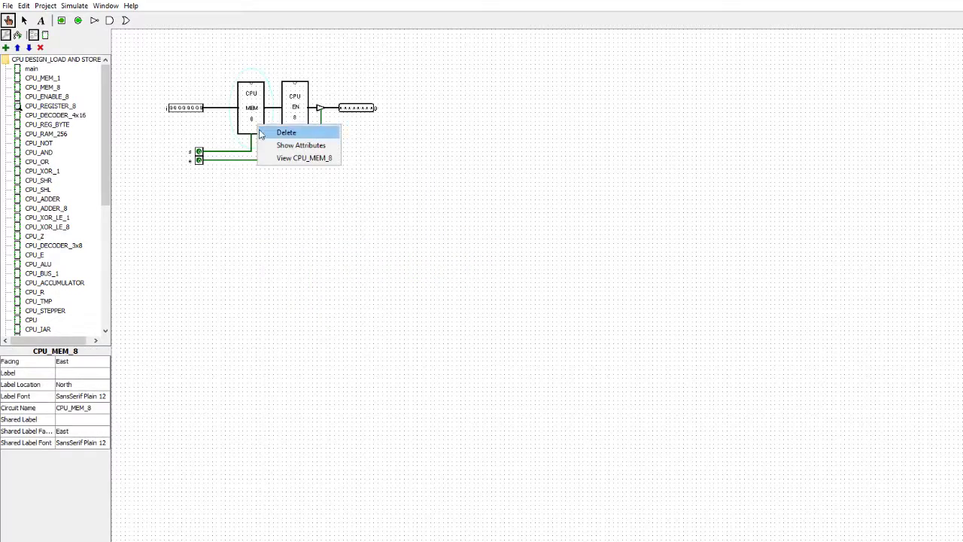
pyautogui.click(277, 158)
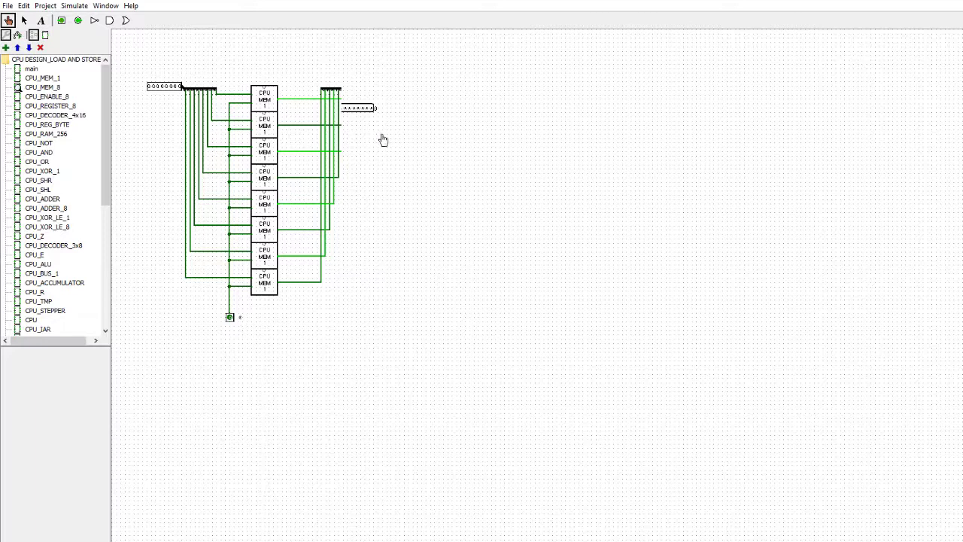
pyautogui.moveTo(360, 107); pyautogui.dragTo(371, 88)
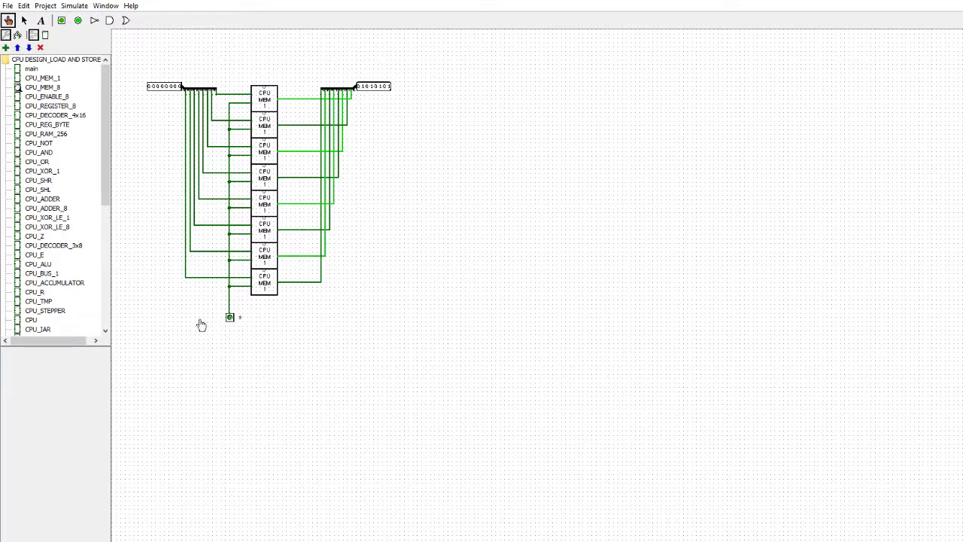
# - Return to the CPU circuit, set the instruction register's input to 00001110, and advance the clock twice
pyautogui.doubleClick(27, 323)
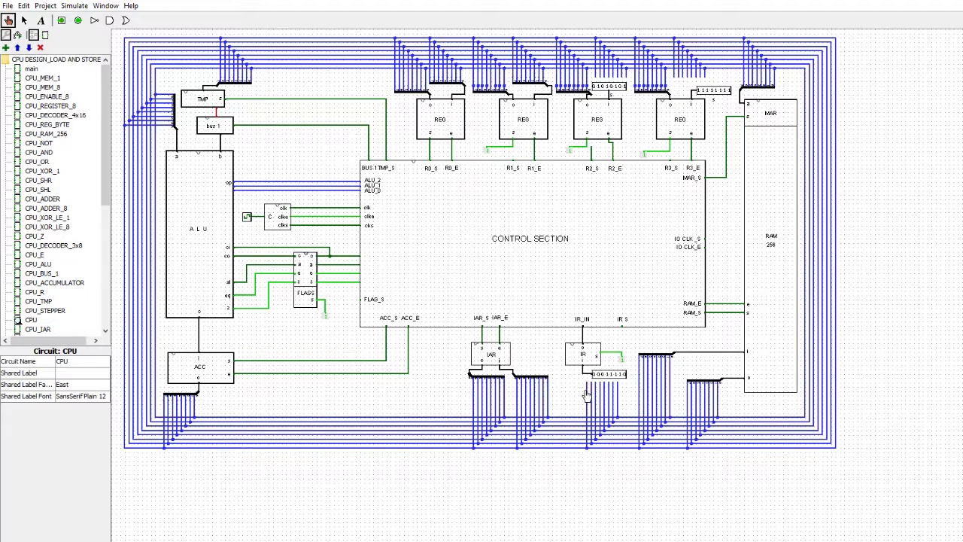
pyautogui.click(611, 379)
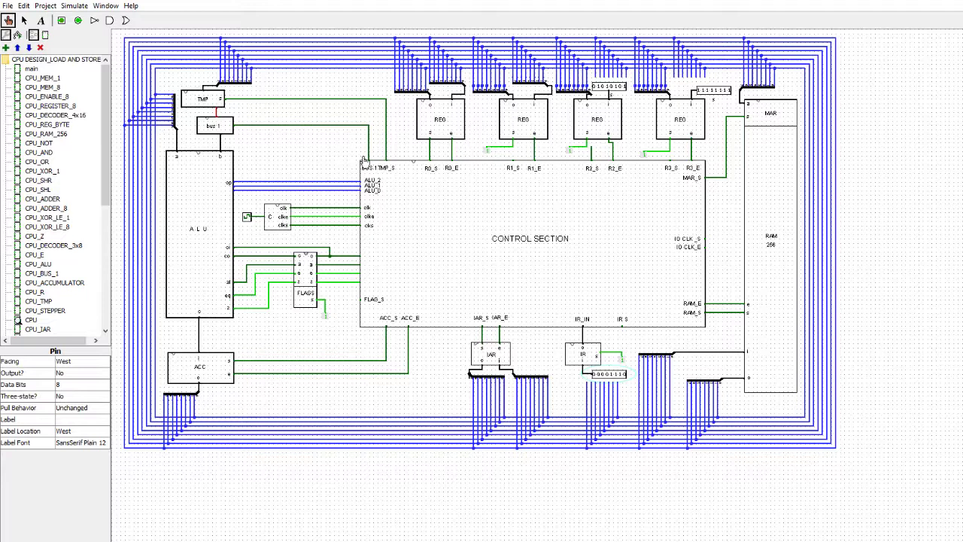
pyautogui.click(247, 217)
pyautogui.click(247, 217)
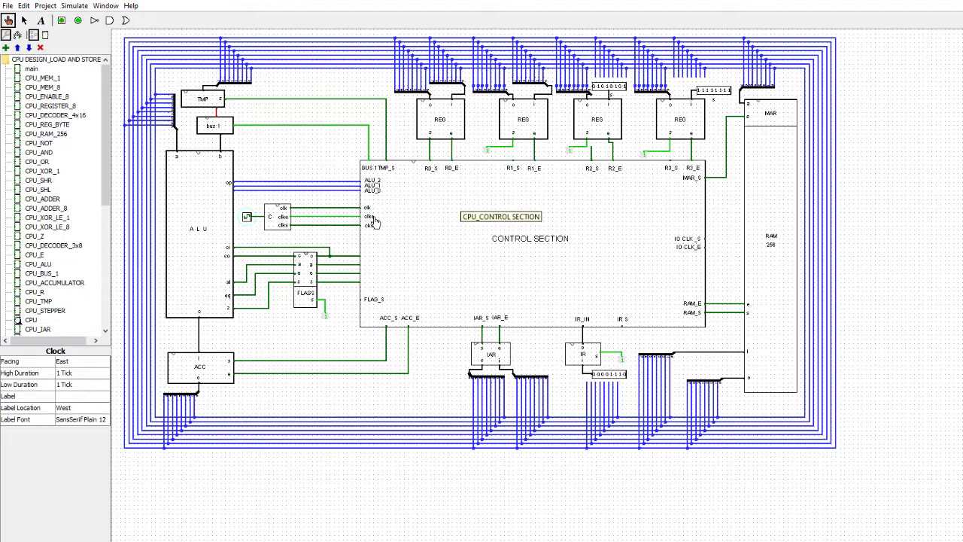
# - Open the control section and examine the stepper and the 3x8 instruction decoder for the load instruction
pyautogui.rightClick(413, 207)
pyautogui.click(437, 240)
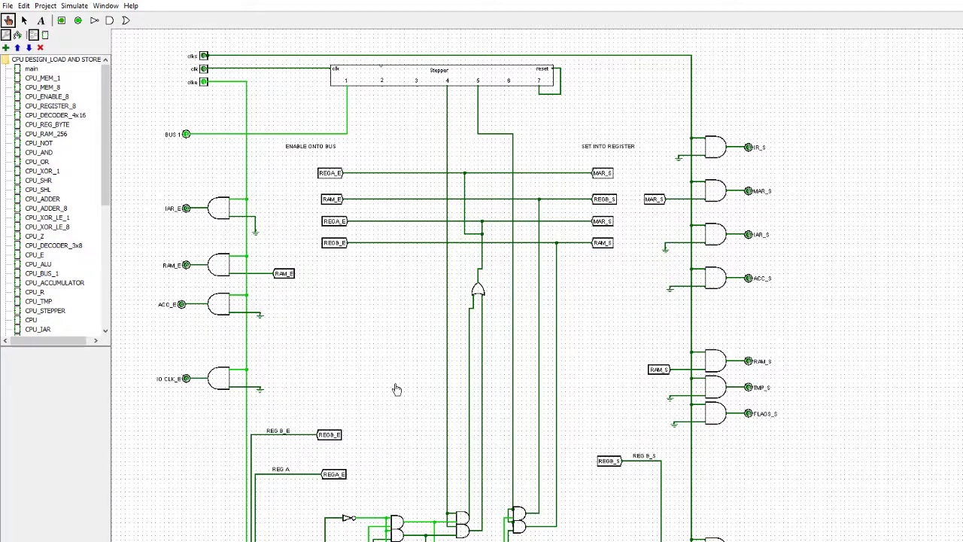
pyautogui.scroll(-4, 392, 369)
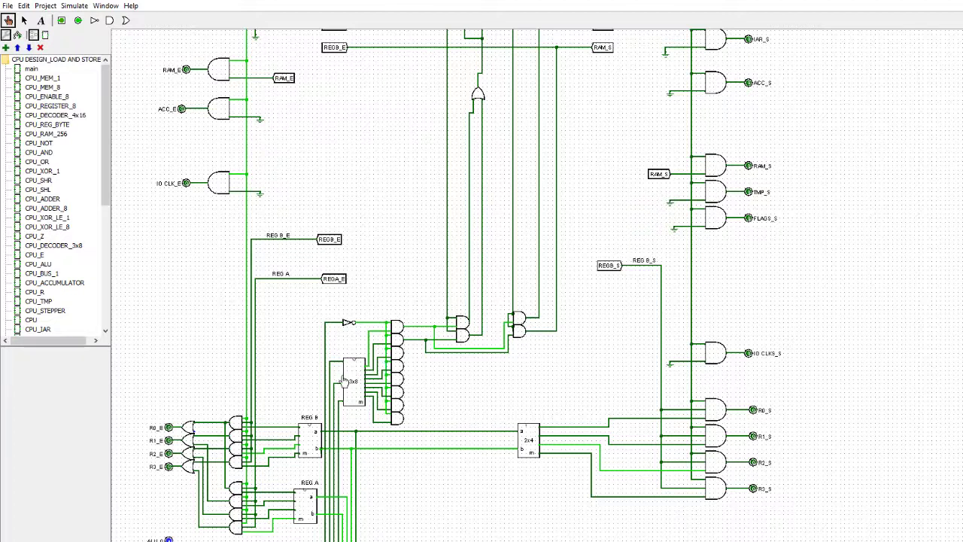
# - Return to the CPU circuit and advance the clock until the stepper reaches step 4 of the load instruction
pyautogui.scroll(-1, 343, 380)
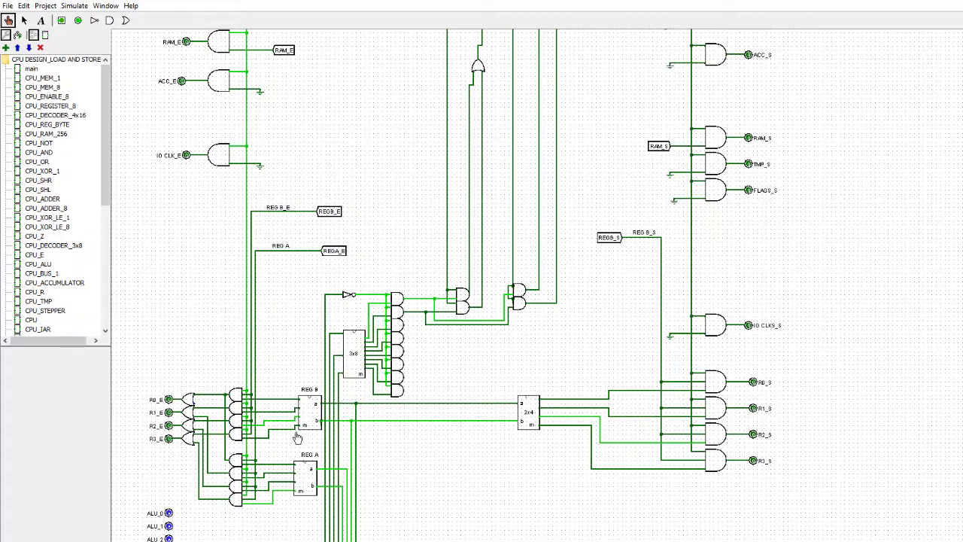
pyautogui.doubleClick(31, 321)
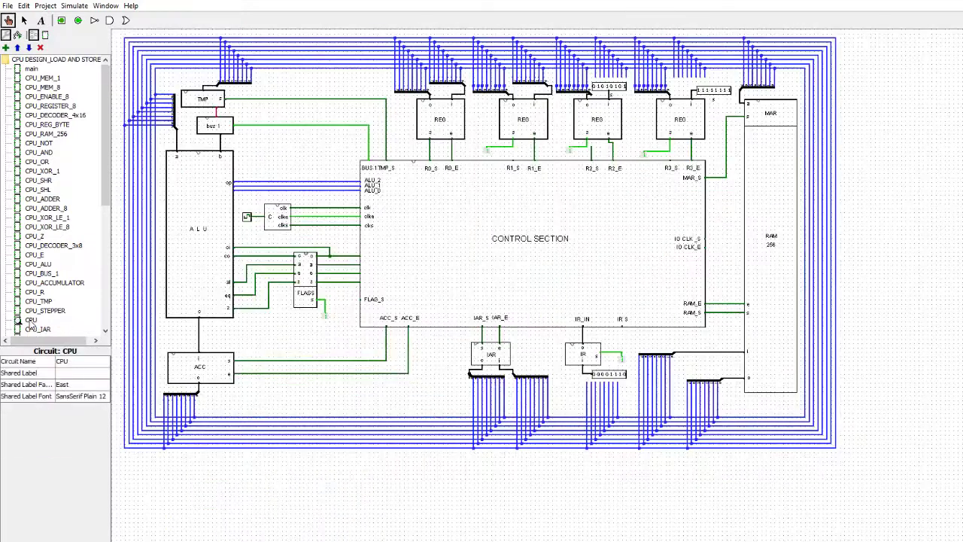
pyautogui.click(248, 218)
pyautogui.click(248, 218)
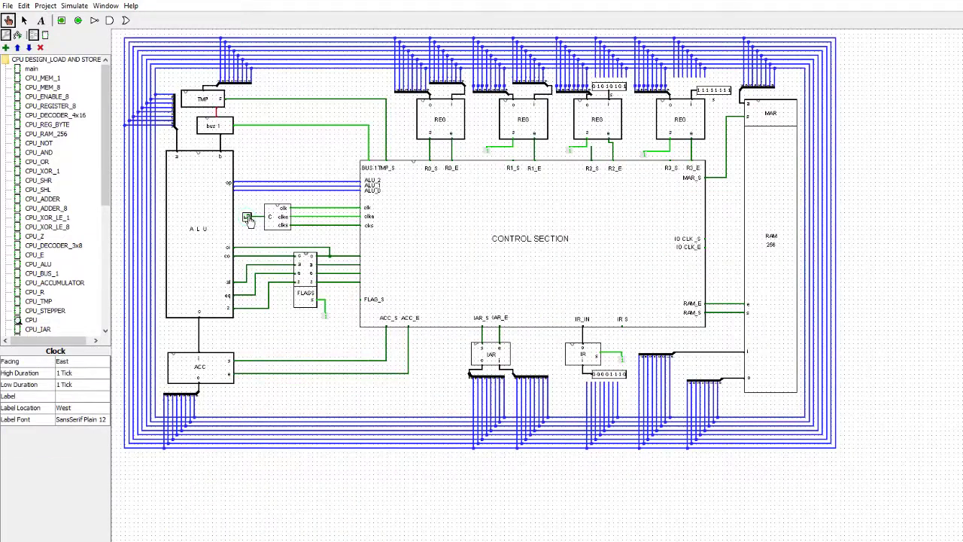
pyautogui.click(247, 218)
pyautogui.click(247, 218)
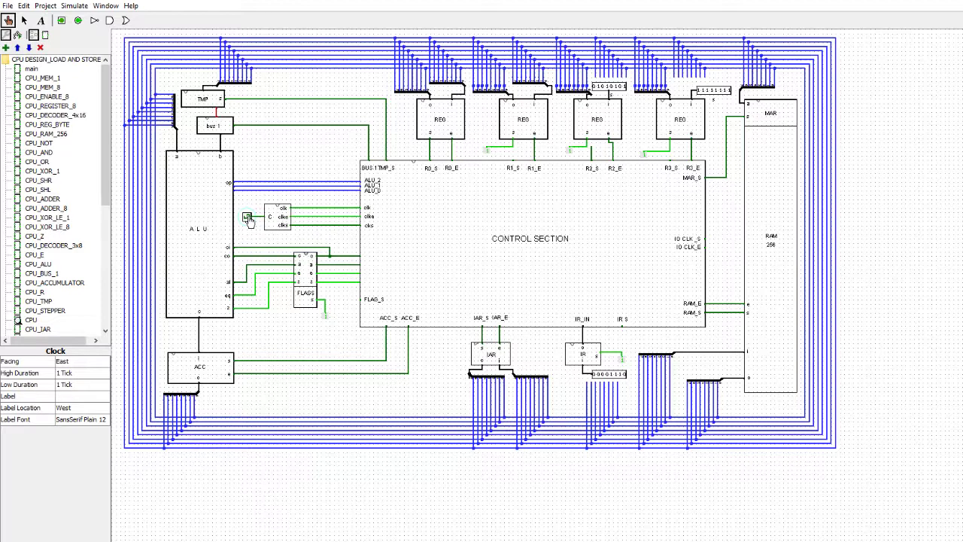
pyautogui.click(248, 218)
pyautogui.click(248, 218)
pyautogui.click(248, 218)
# - Open the control section and trace how step 4 and the load decoder output drive the REGA_E and MAR_S signals
pyautogui.rightClick(427, 216)
pyautogui.click(444, 245)
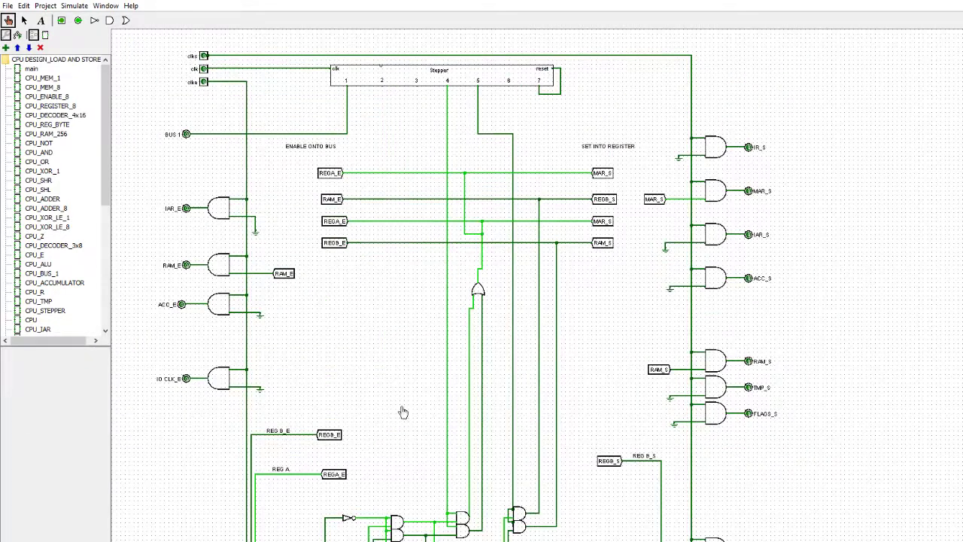
pyautogui.scroll(-3, 417, 440)
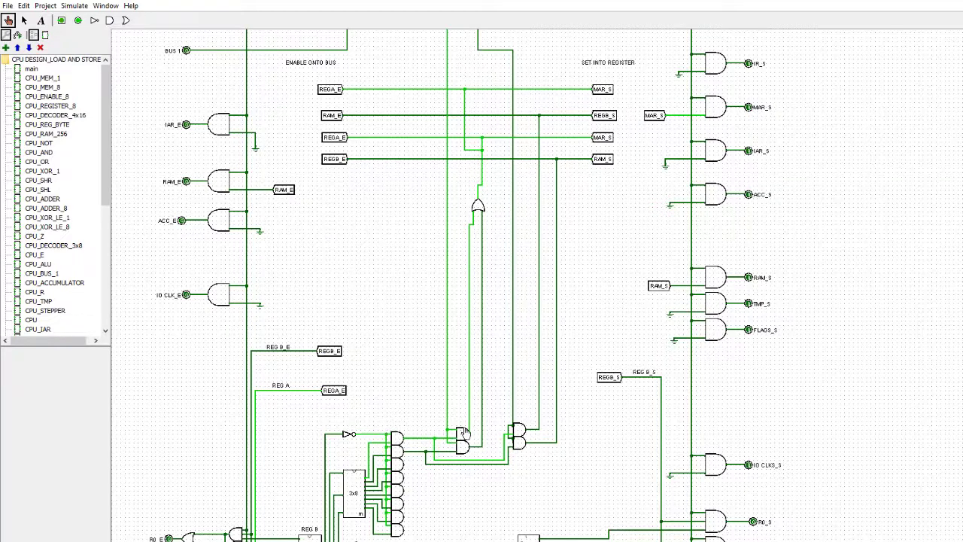
pyautogui.scroll(2, 465, 405)
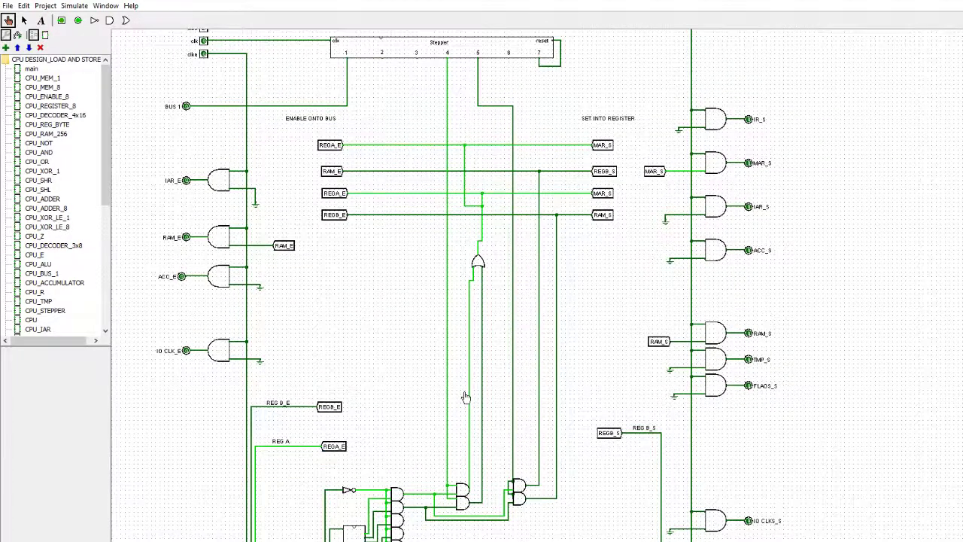
pyautogui.scroll(1, 466, 395)
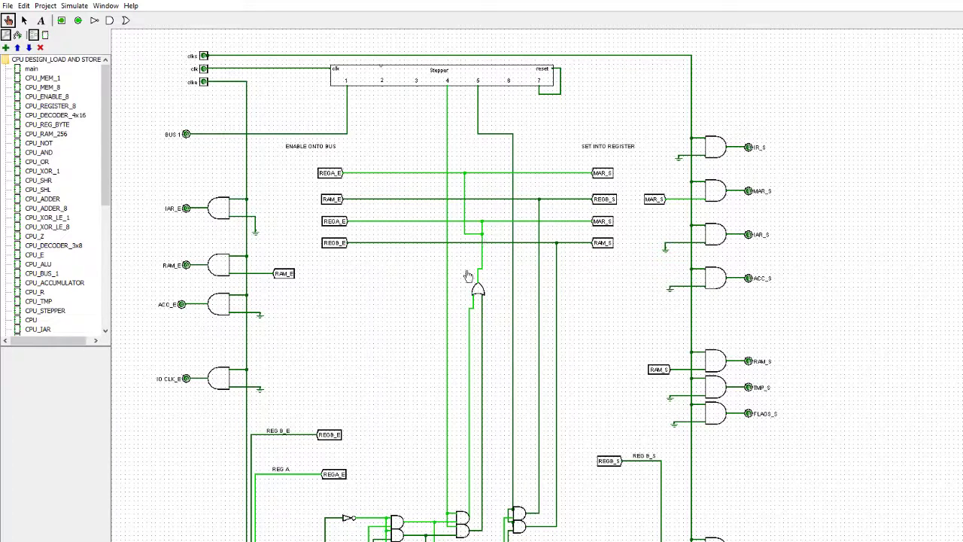
pyautogui.scroll(-2, 459, 389)
pyautogui.scroll(-3, 459, 389)
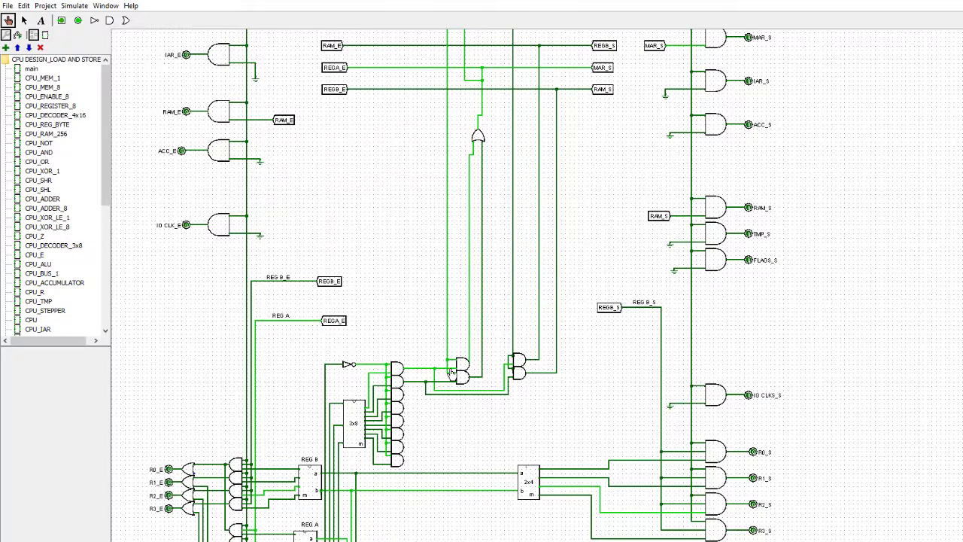
pyautogui.scroll(5, 451, 371)
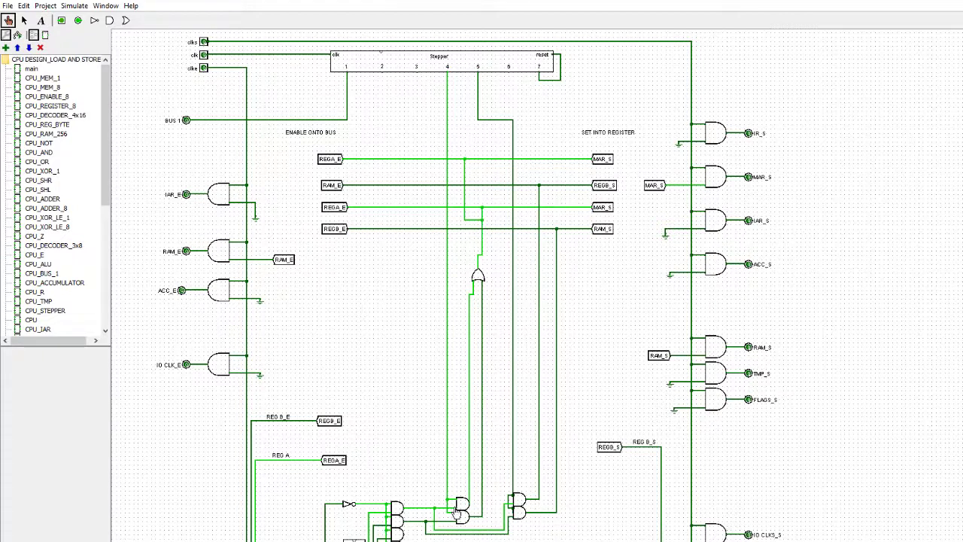
pyautogui.scroll(-3, 441, 506)
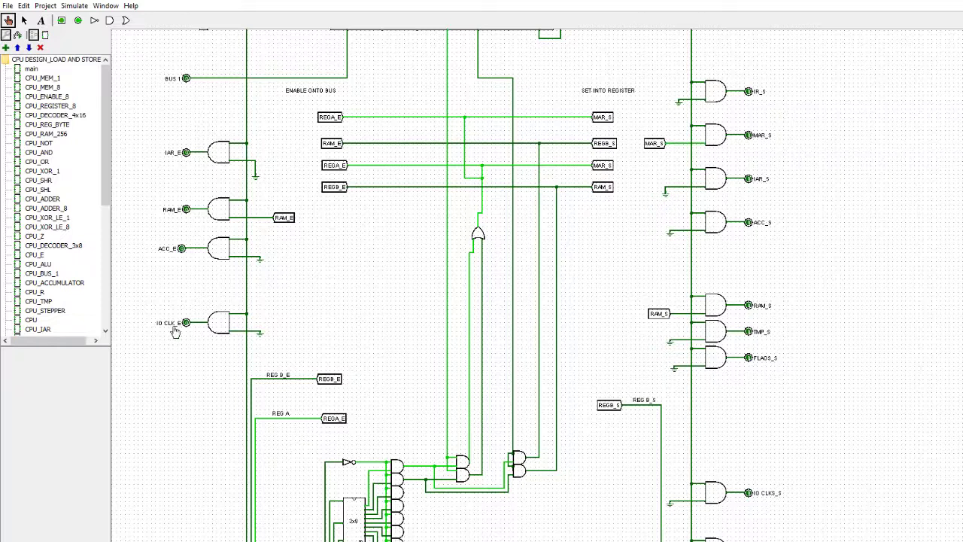
# - Return to the CPU circuit and advance the clock four times to set the address into the MAR and reach step 5
pyautogui.doubleClick(30, 321)
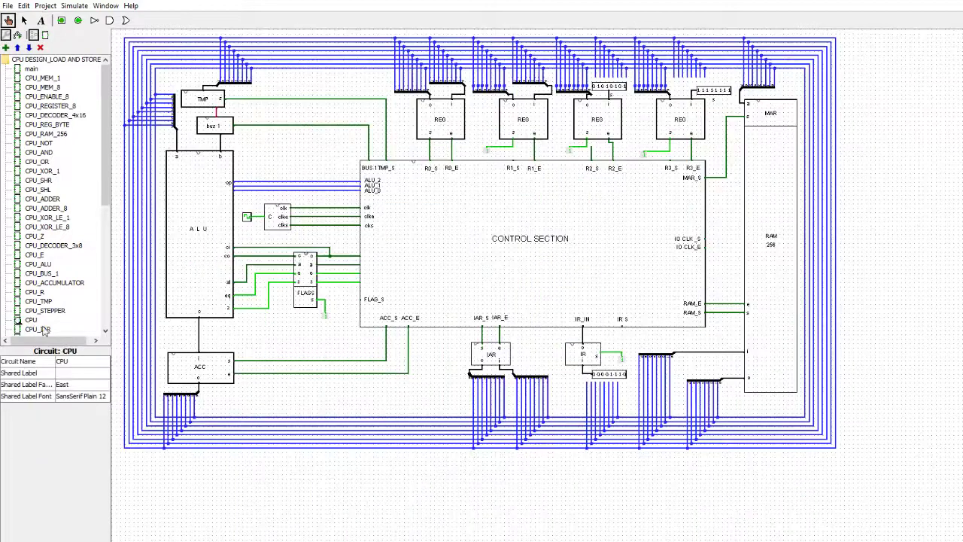
pyautogui.click(248, 219)
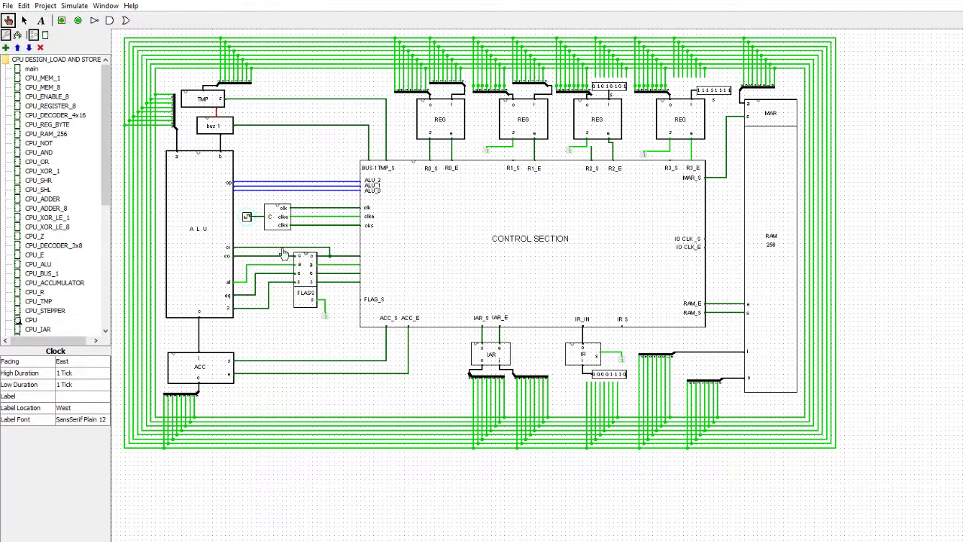
pyautogui.click(247, 219)
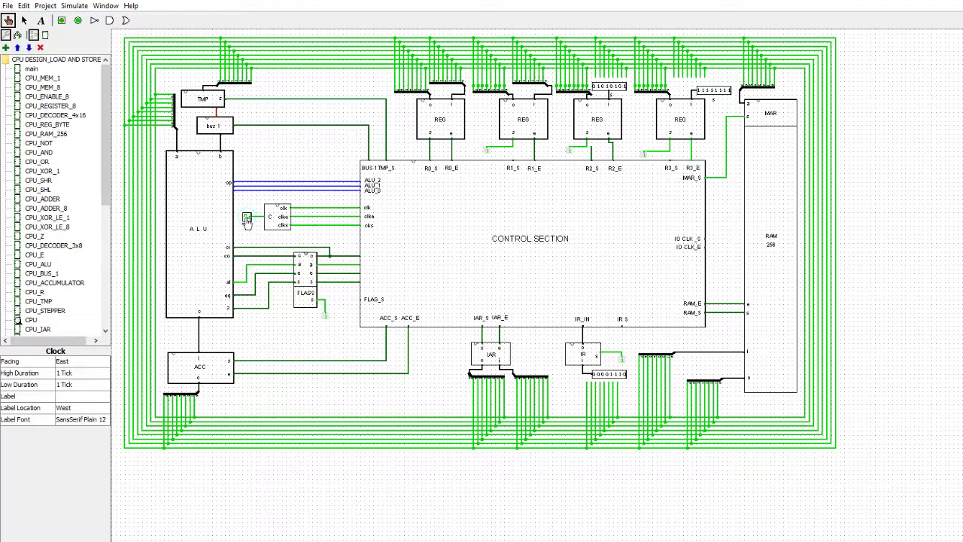
pyautogui.click(247, 219)
pyautogui.click(247, 219)
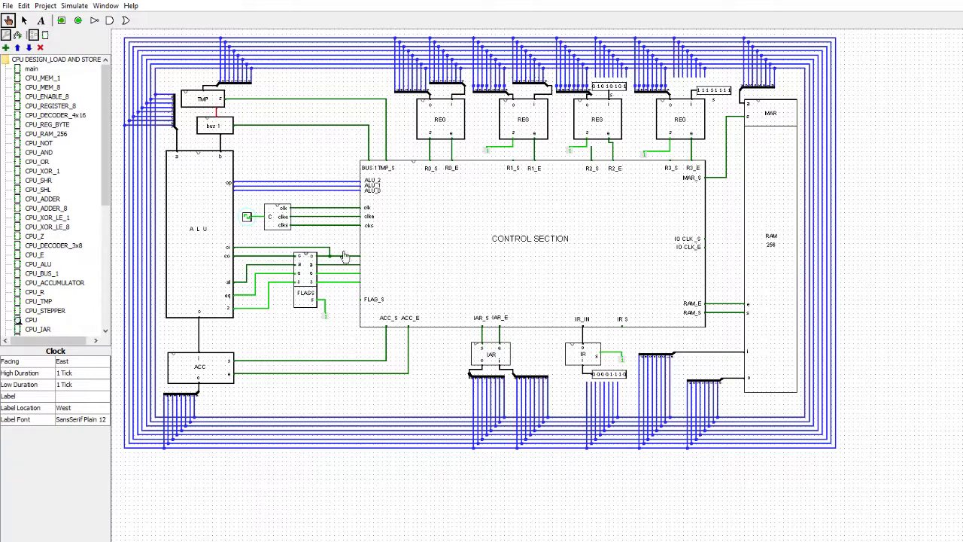
# - Check the step 5 RAM_E and REGB_S signals in the control section, then advance the CPU clock once to enable RAM
pyautogui.rightClick(489, 235)
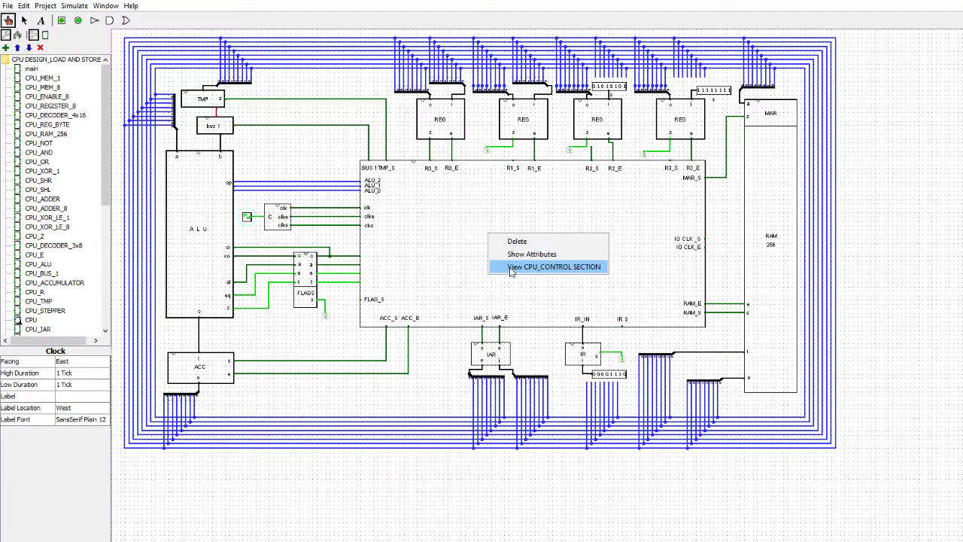
pyautogui.click(518, 272)
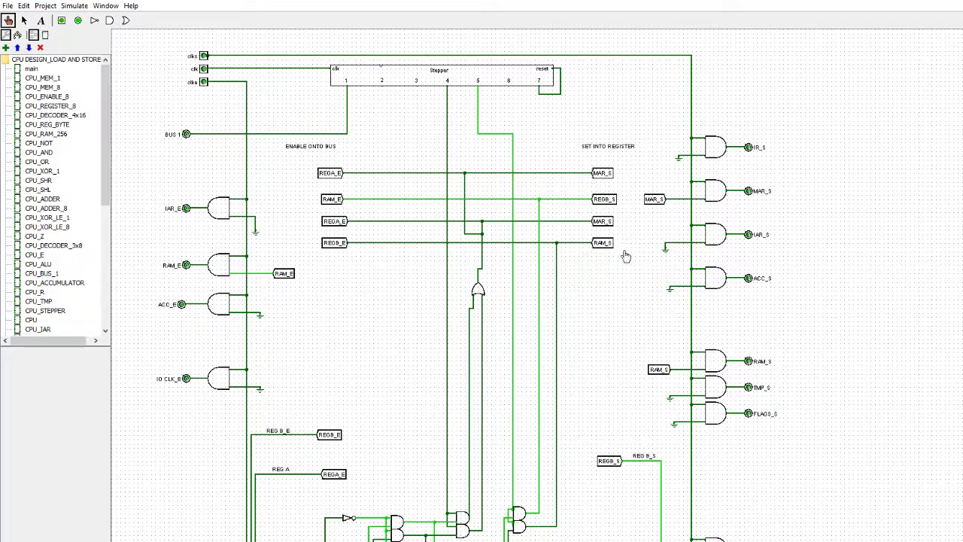
pyautogui.click(31, 320)
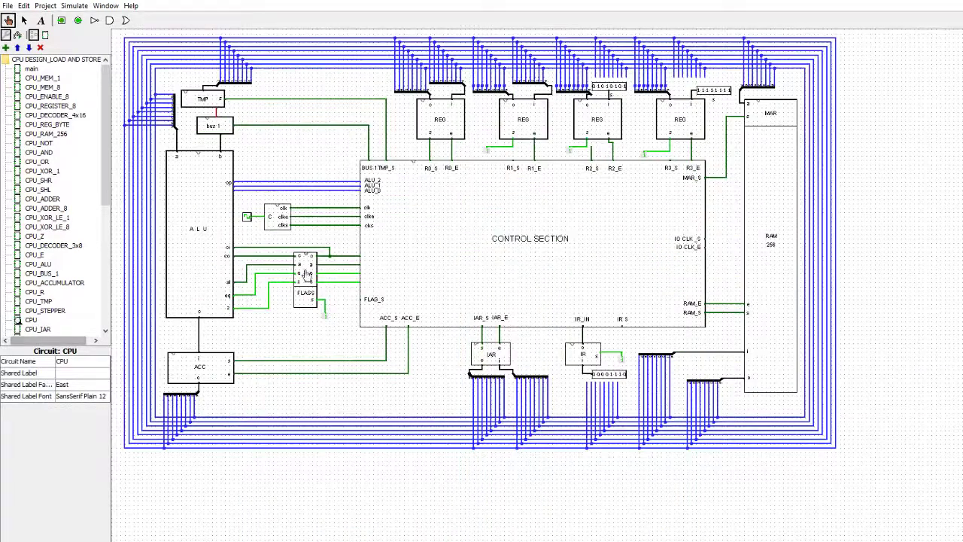
pyautogui.click(247, 220)
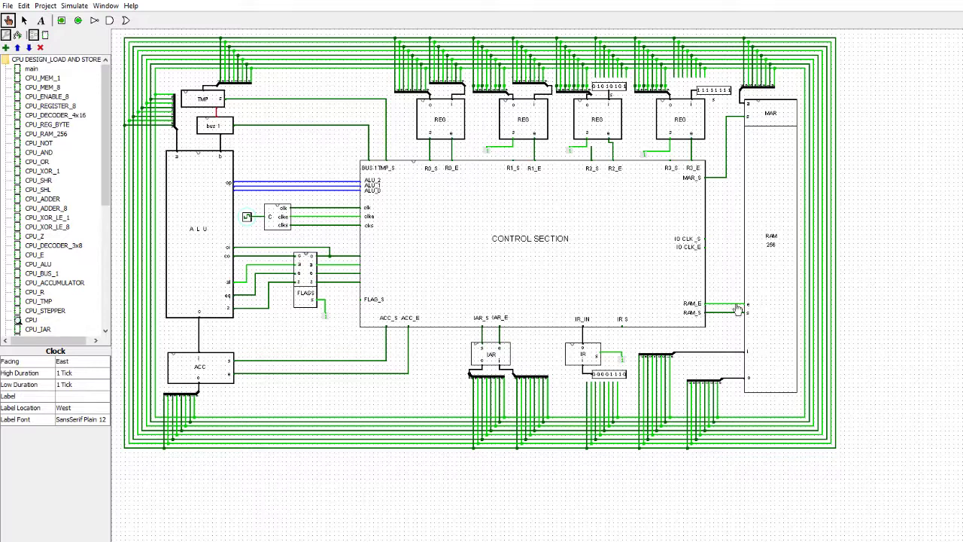
# - Open the RAM 256 subcircuit and its addressed CPU_REG_BYTE cell to check the byte output onto the bus
pyautogui.rightClick(772, 201)
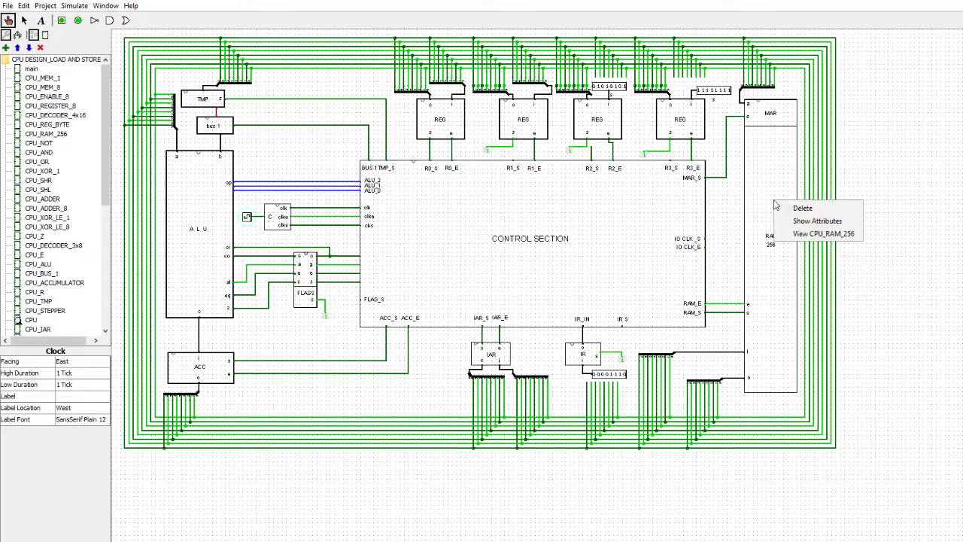
pyautogui.click(796, 234)
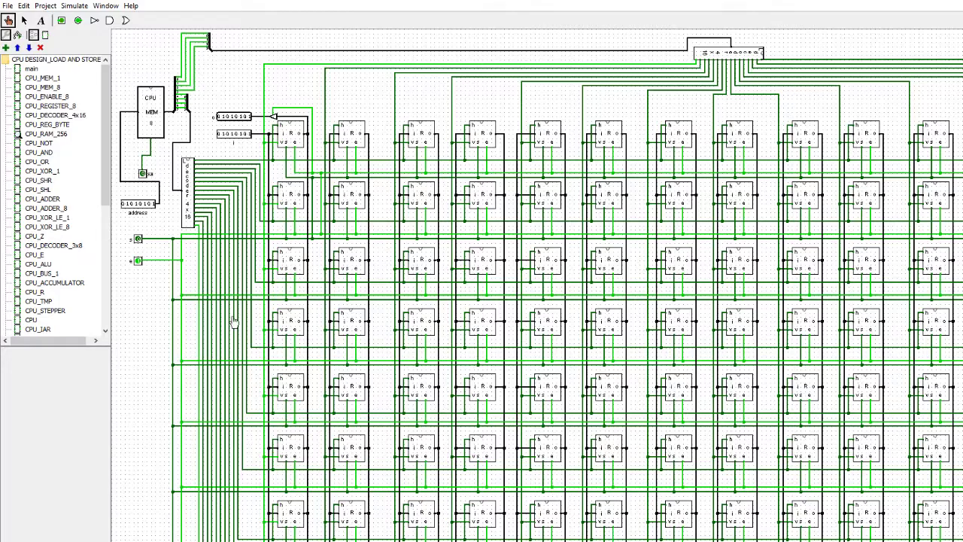
pyautogui.scroll(-10, 234, 322)
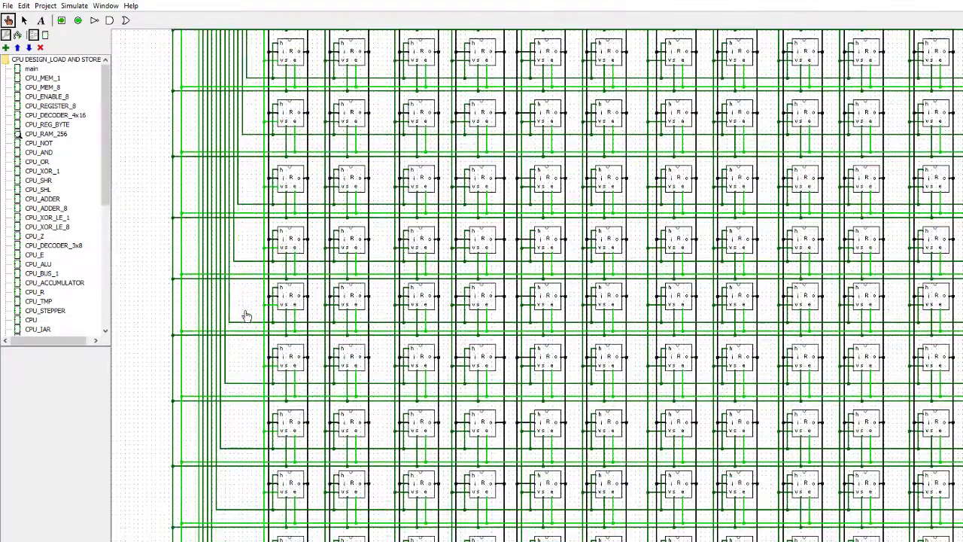
pyautogui.scroll(-5, 247, 315)
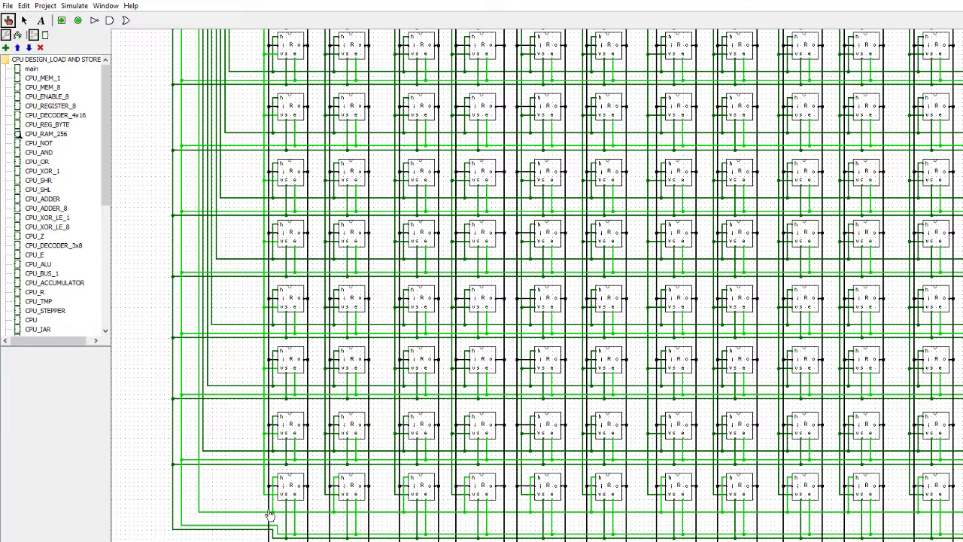
pyautogui.rightClick(285, 491)
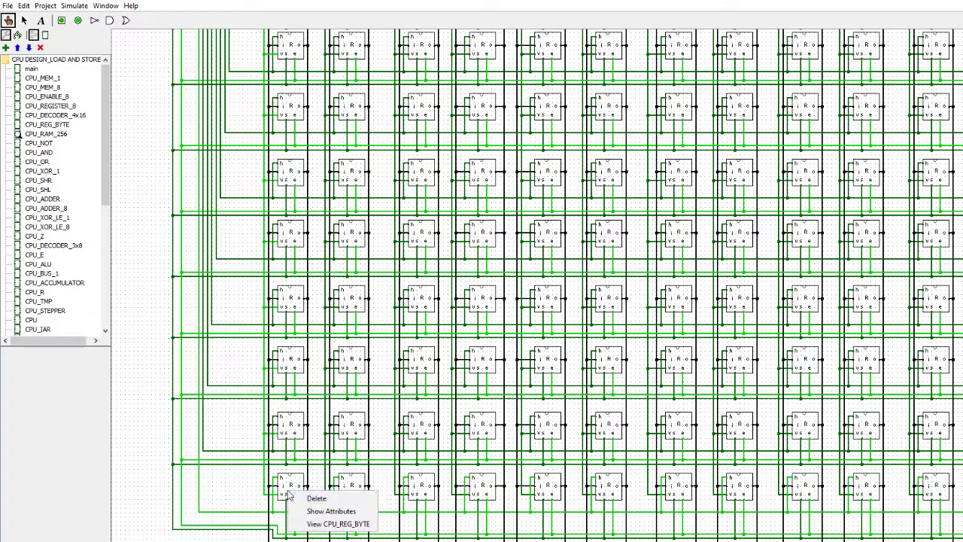
pyautogui.click(311, 525)
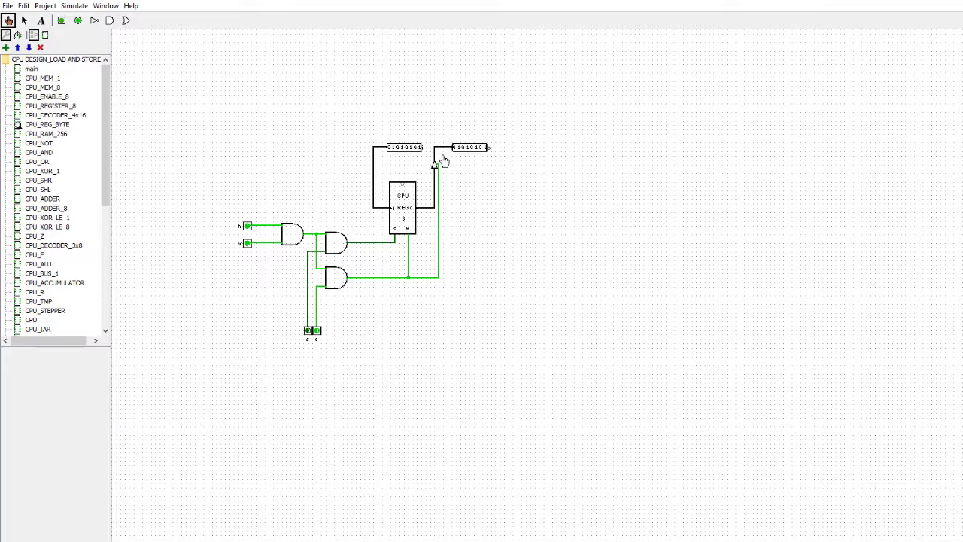
# - Return to the CPU circuit, advance the clock twice, and check the step 5 signals in the control section
pyautogui.doubleClick(31, 320)
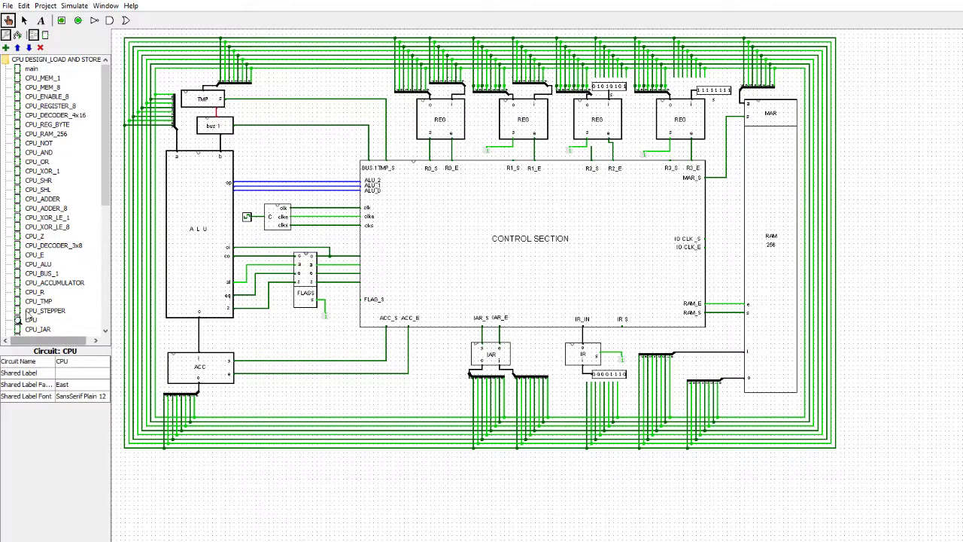
pyautogui.click(247, 218)
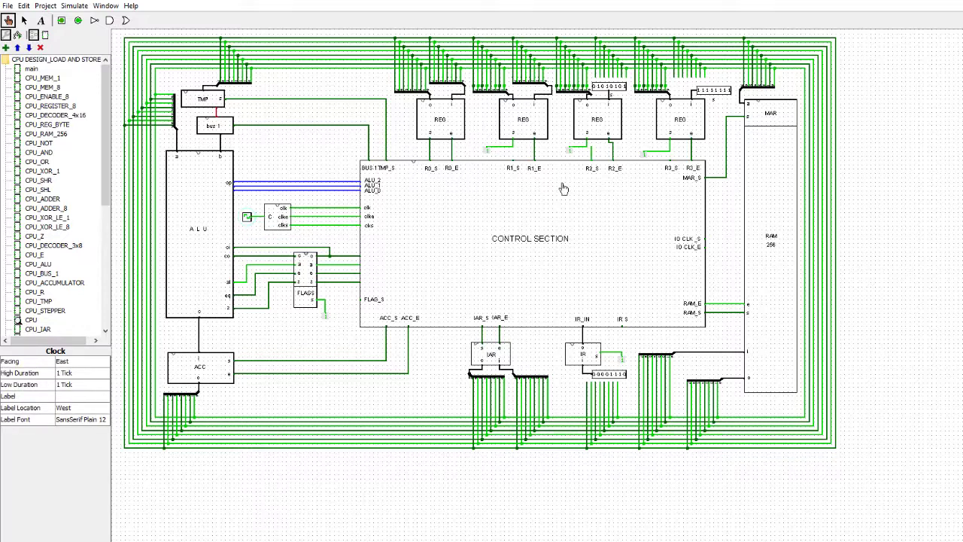
pyautogui.click(247, 219)
pyautogui.rightClick(570, 230)
pyautogui.click(590, 258)
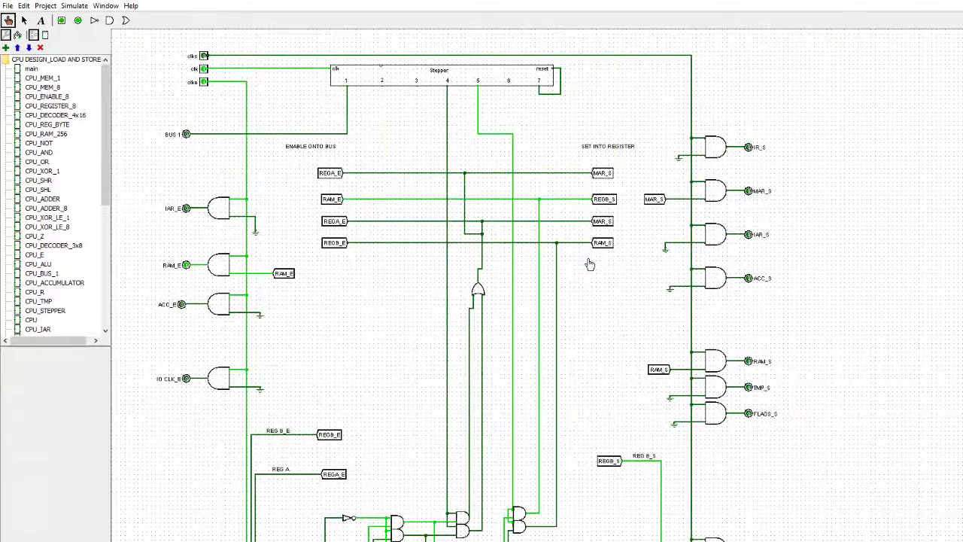
# - Return to the CPU circuit and advance the clock three times to finish step 5 and release the bus
pyautogui.doubleClick(30, 320)
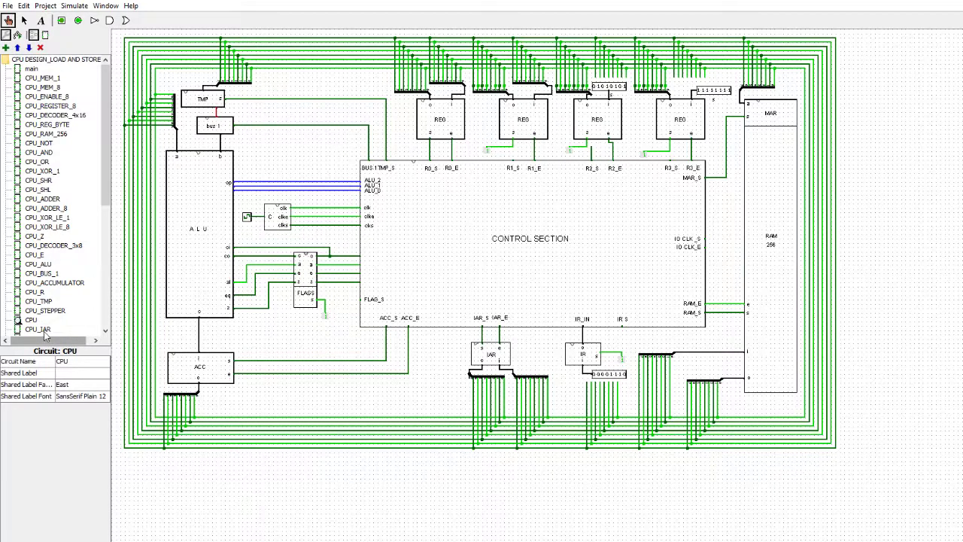
pyautogui.click(248, 218)
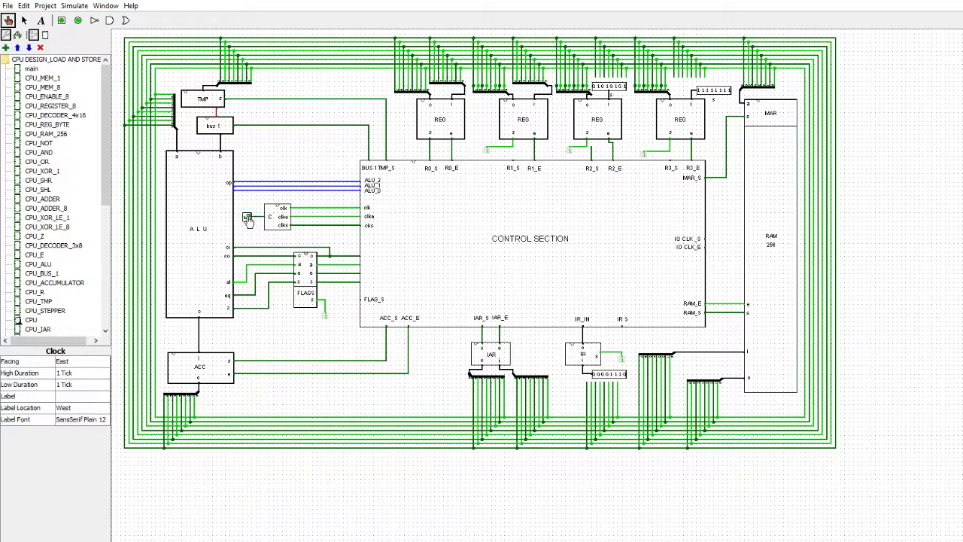
pyautogui.click(247, 218)
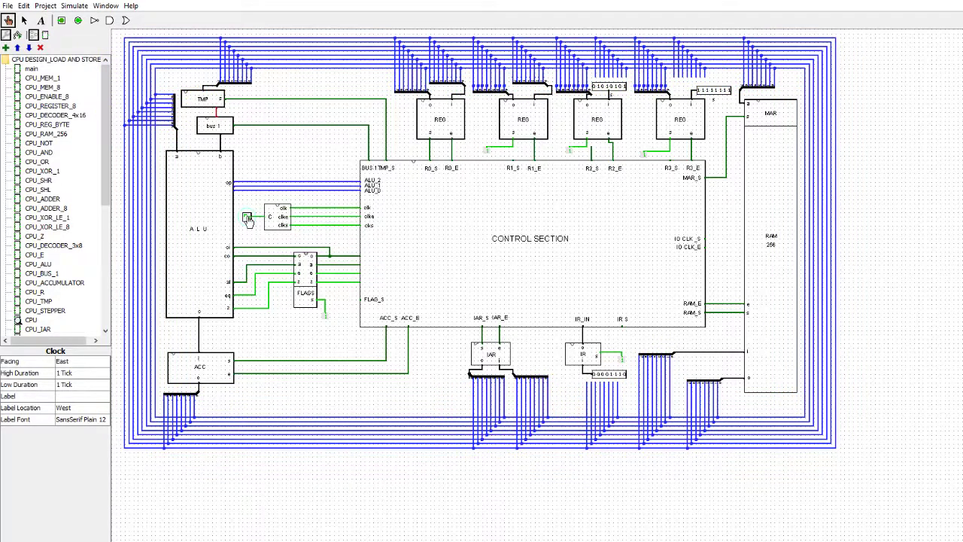
pyautogui.click(248, 217)
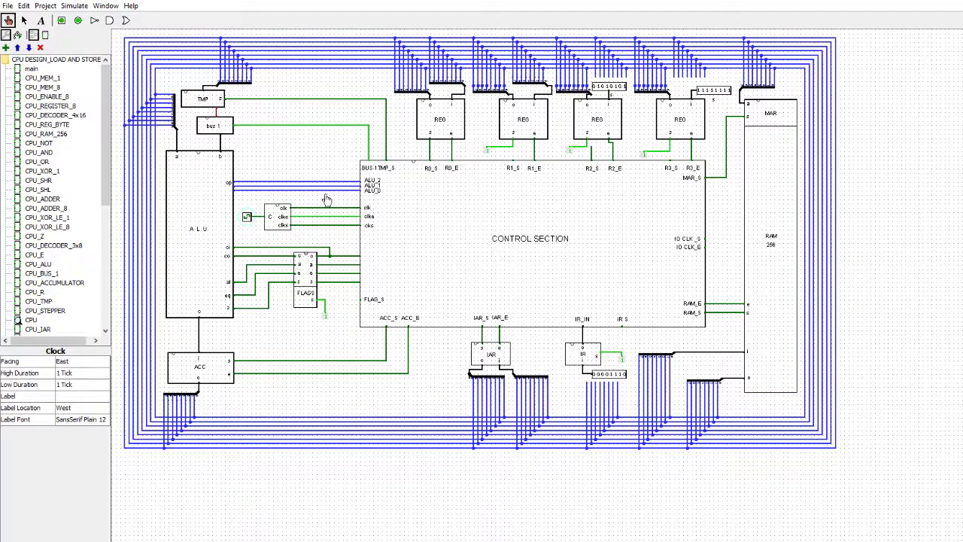